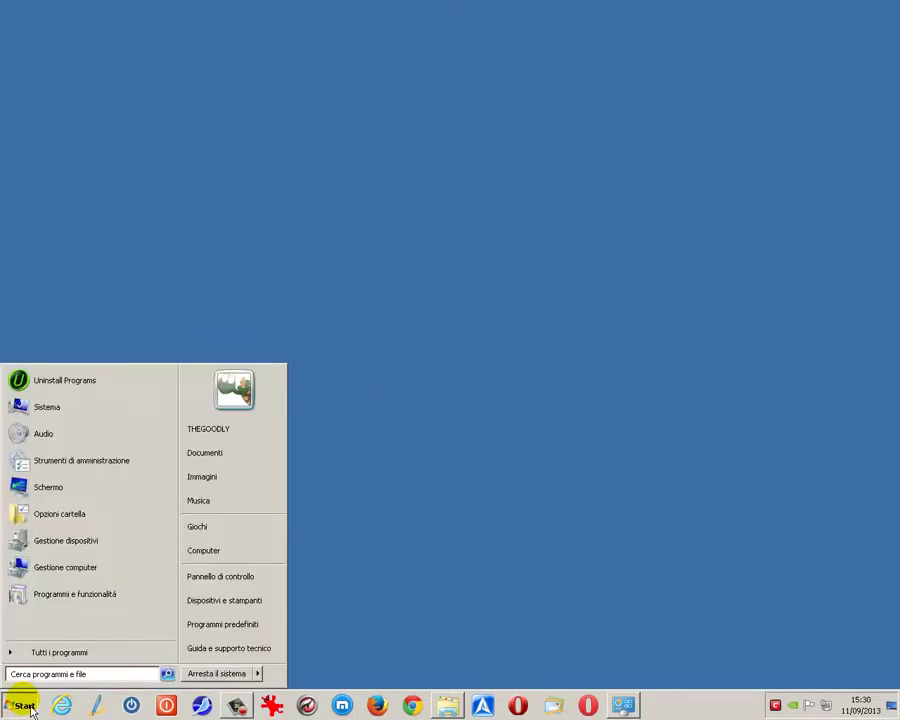
Open Gestione colori from the Control Panel and look over its devices, installed profiles and advanced settings
click(220, 595)
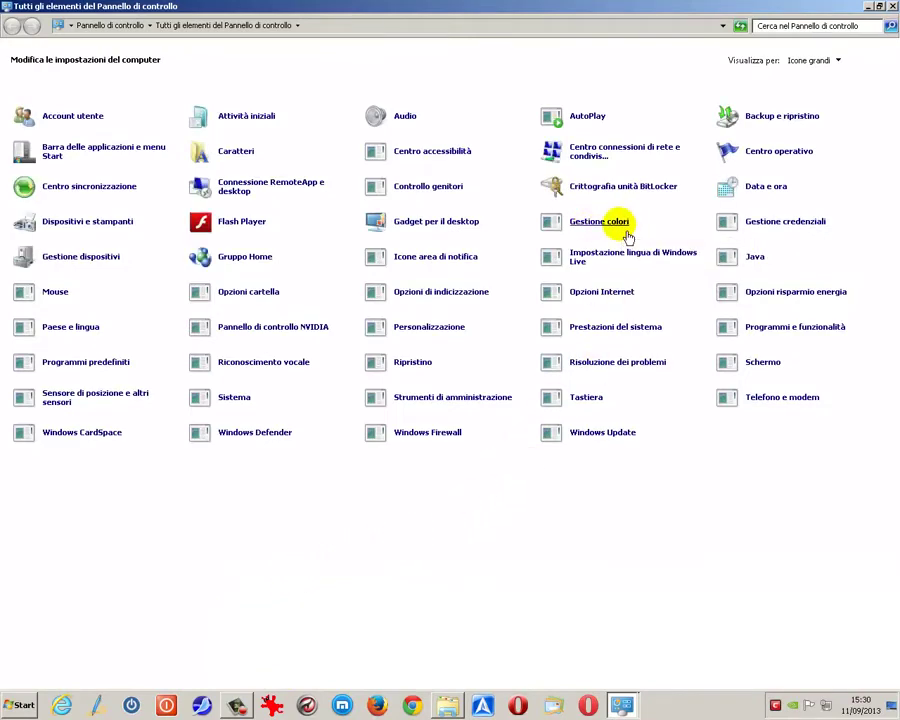
click(627, 233)
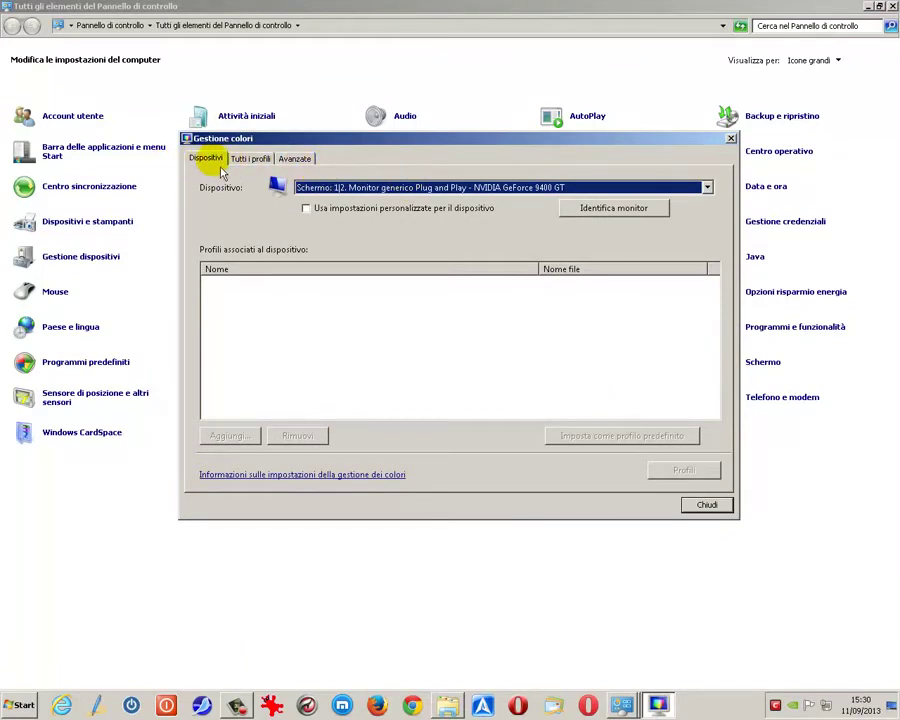
click(268, 163)
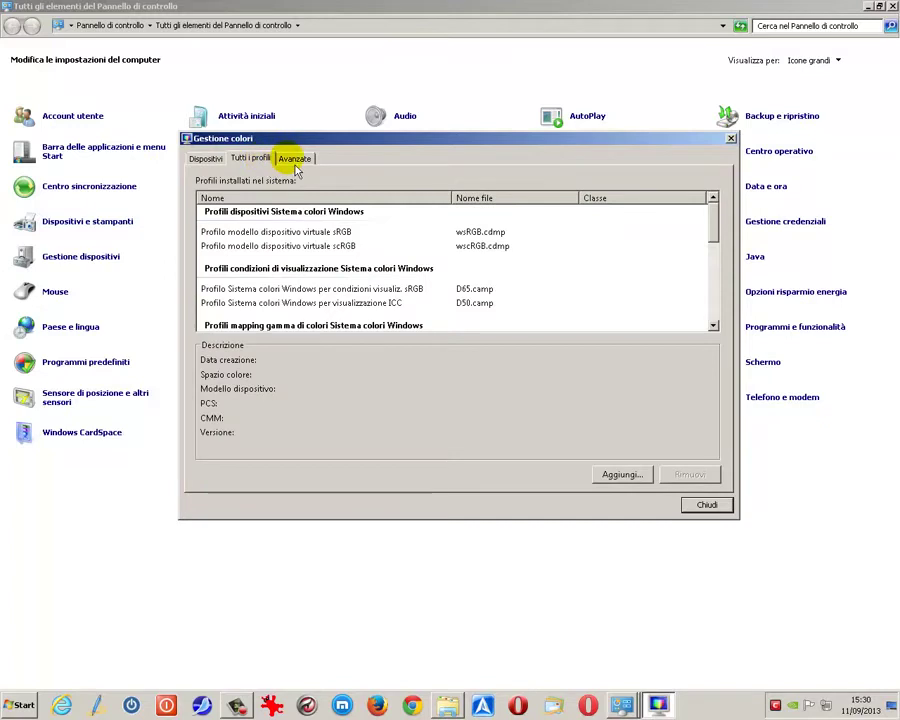
click(295, 166)
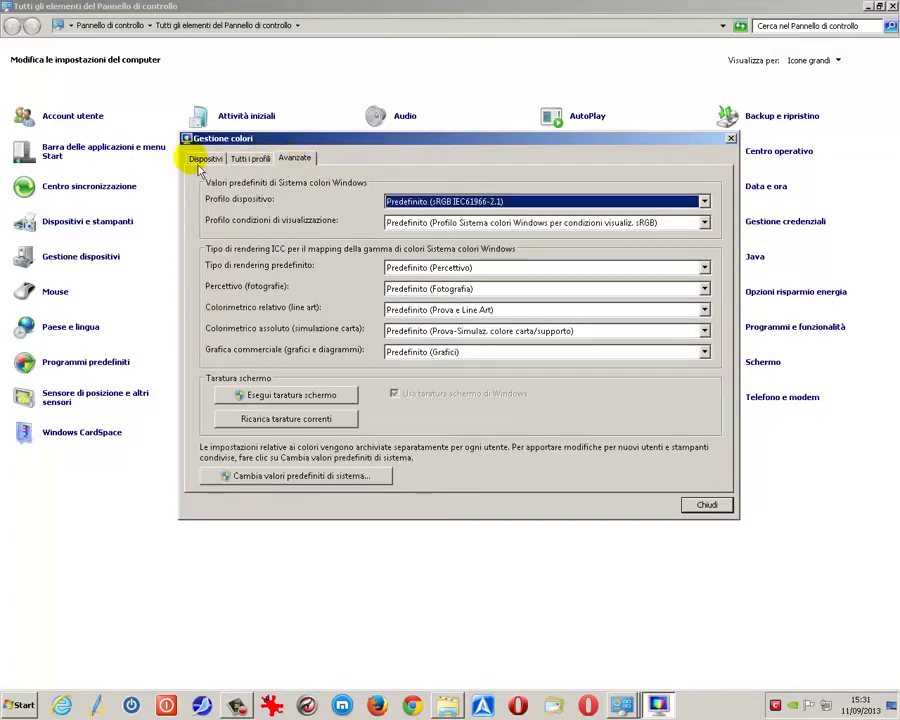
click(199, 165)
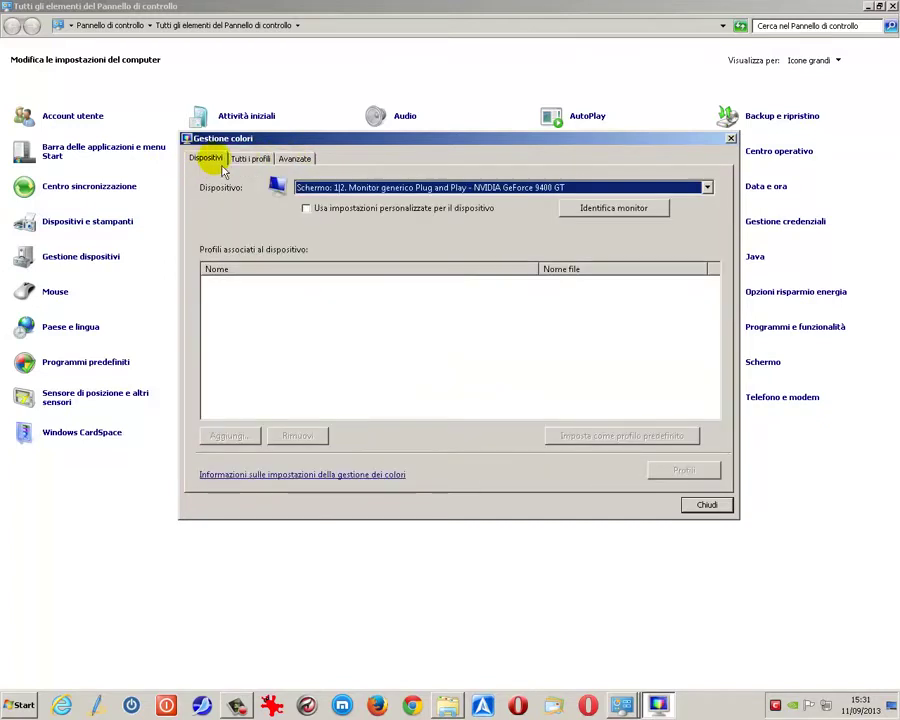
Examine the color profiles associated with each listed display and identify the connected monitors
click(710, 192)
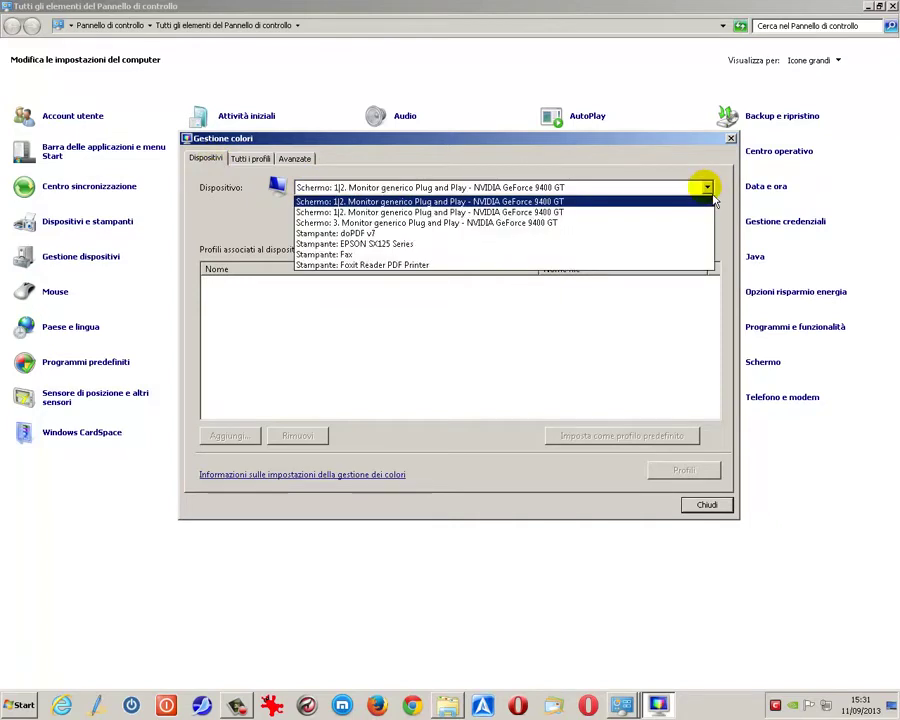
click(501, 215)
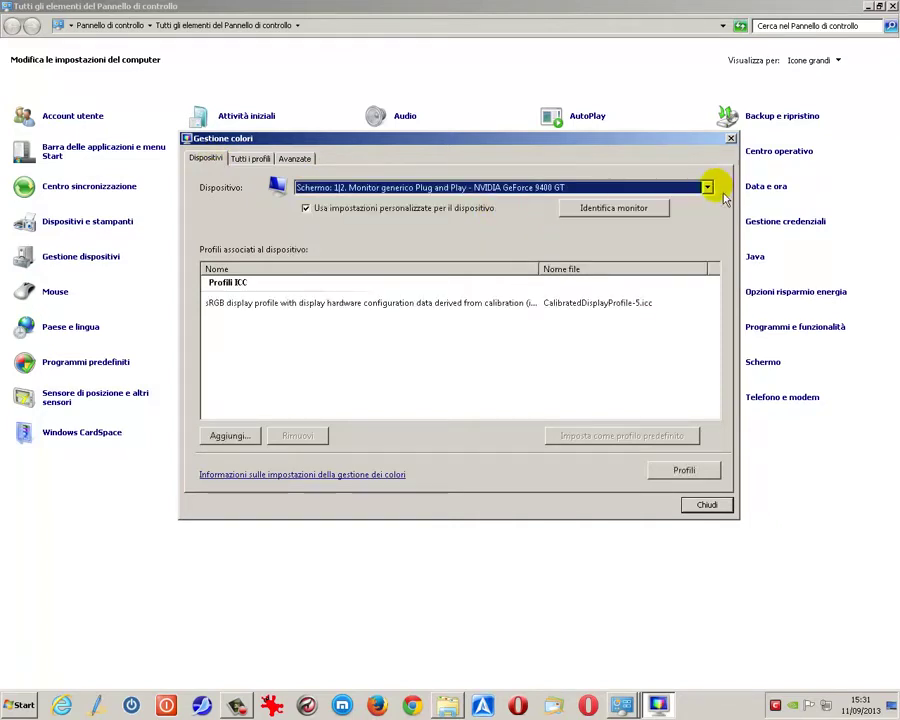
click(709, 187)
click(557, 229)
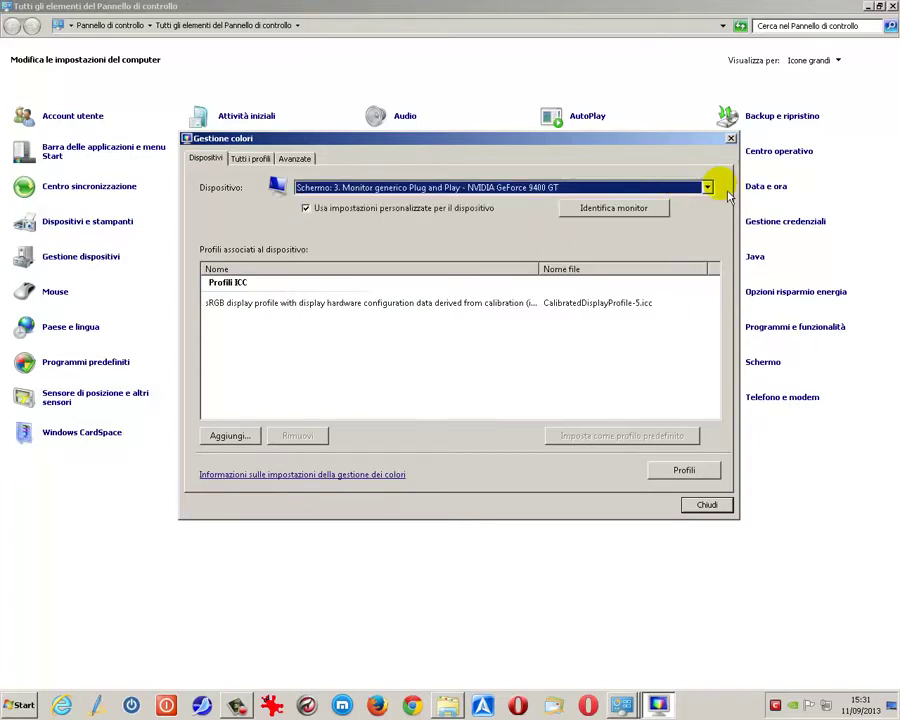
click(708, 187)
click(563, 210)
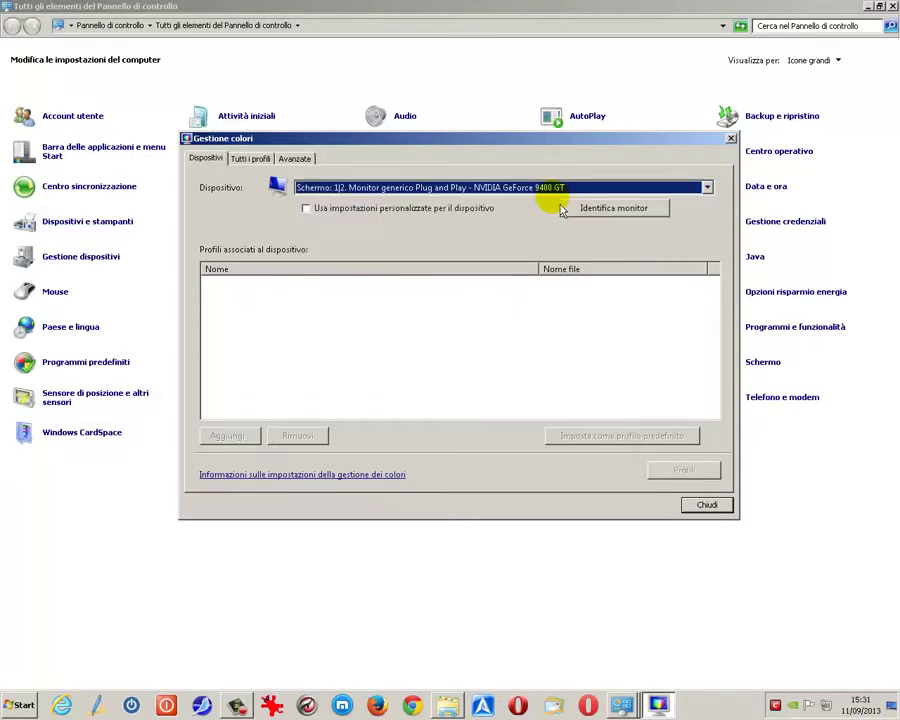
click(563, 210)
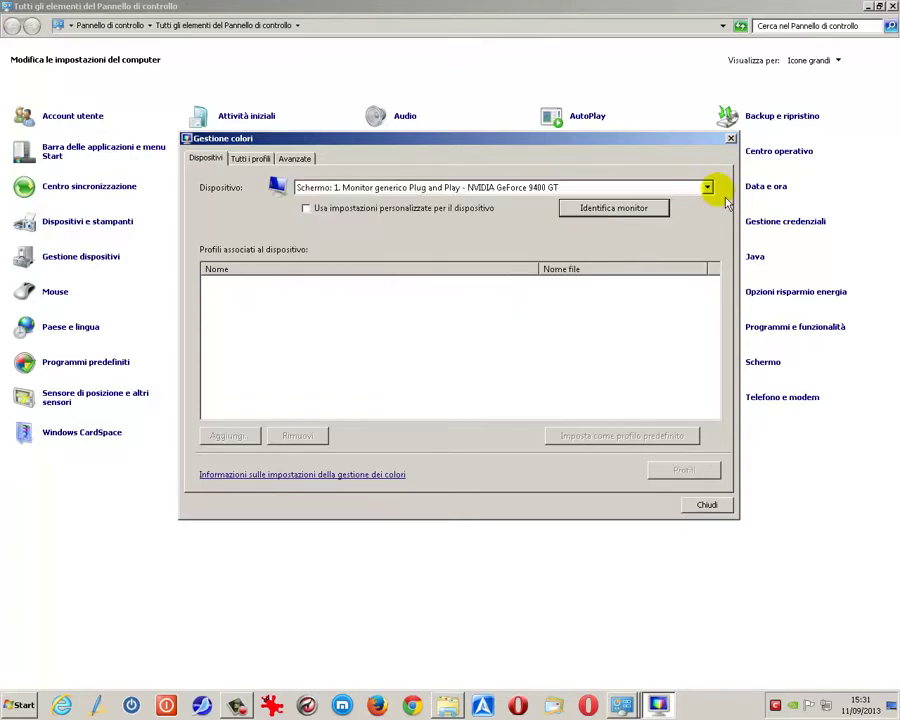
click(618, 214)
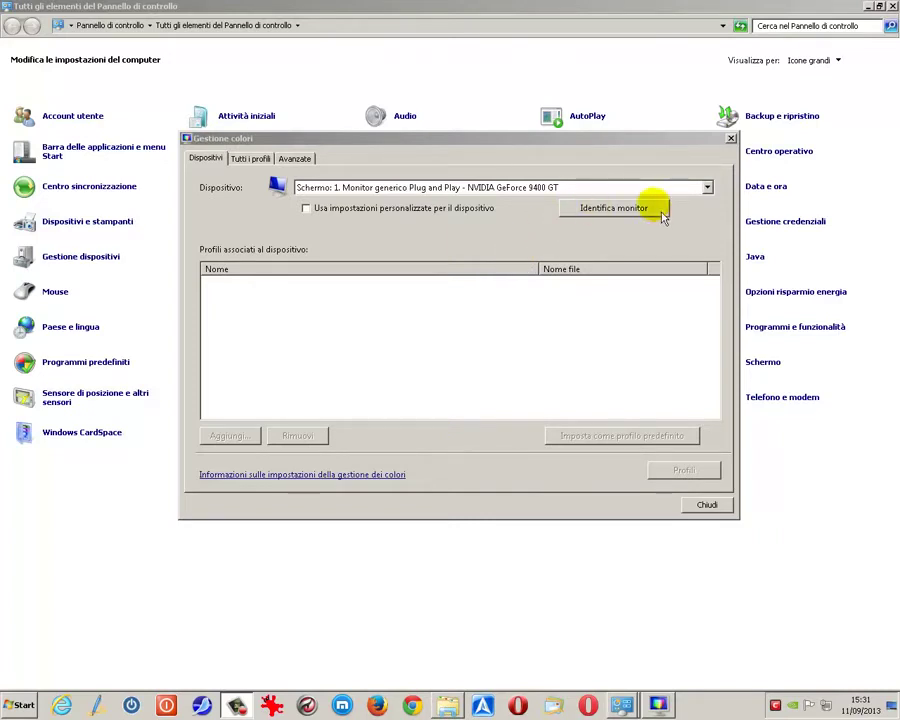
Select Schermo: 1 as the device and enable the use of custom settings for it
click(707, 188)
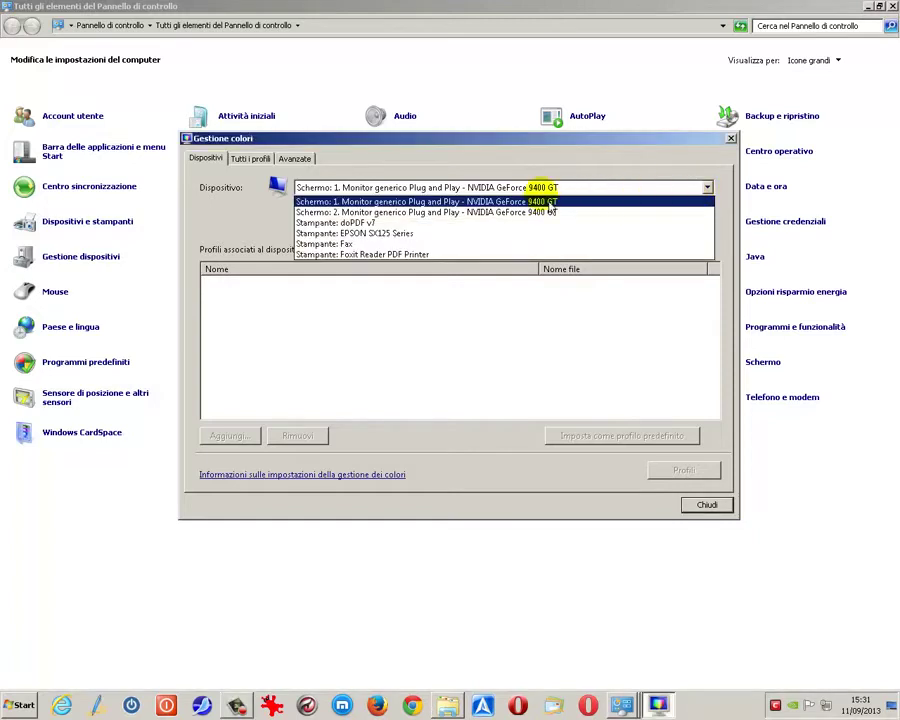
click(410, 203)
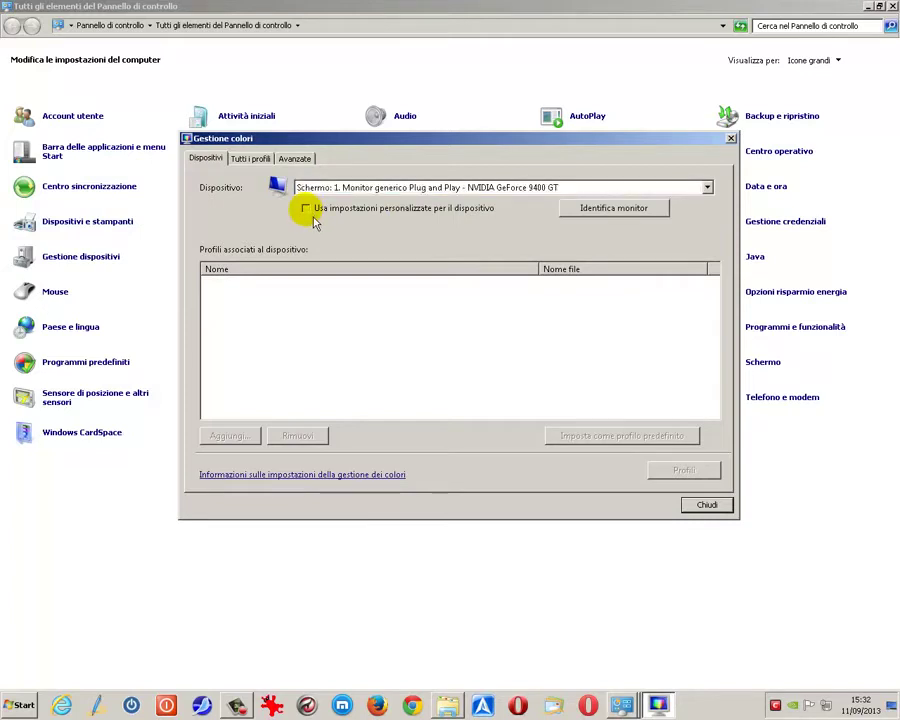
click(305, 208)
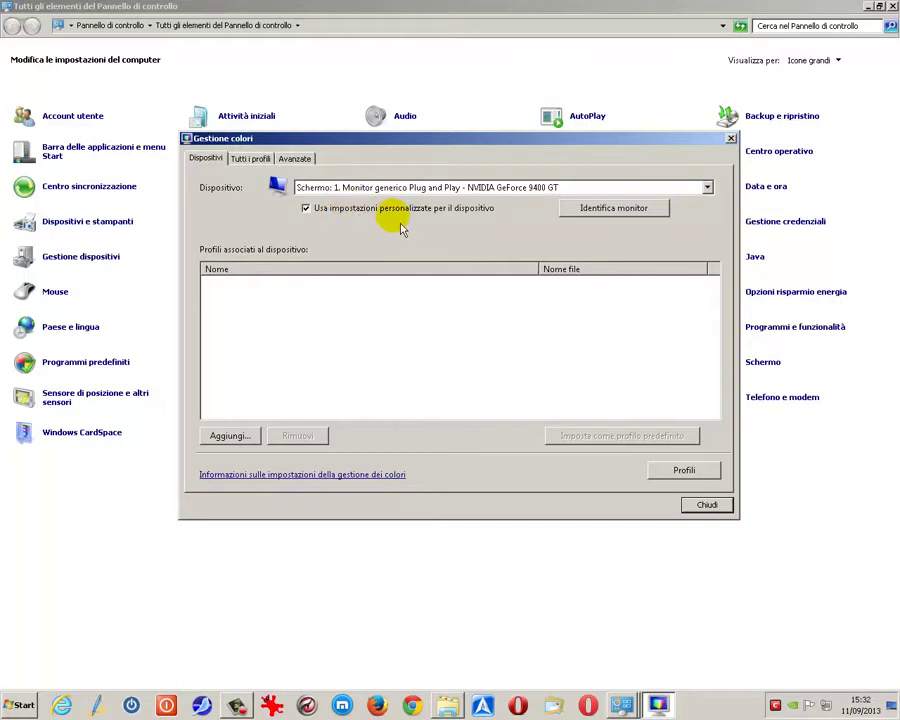
click(236, 443)
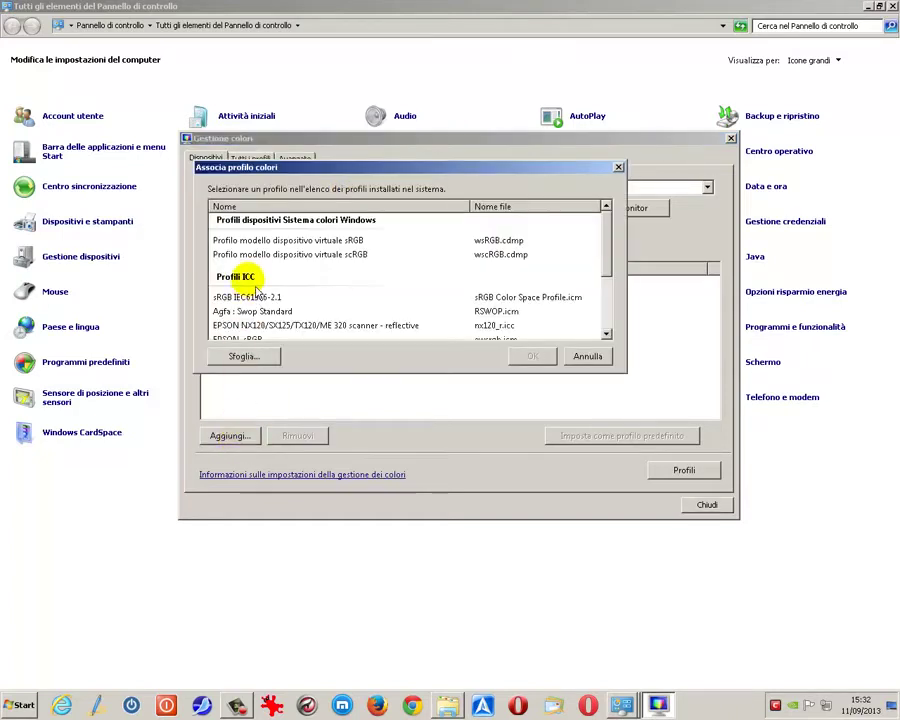
drag(601, 245, 535, 254)
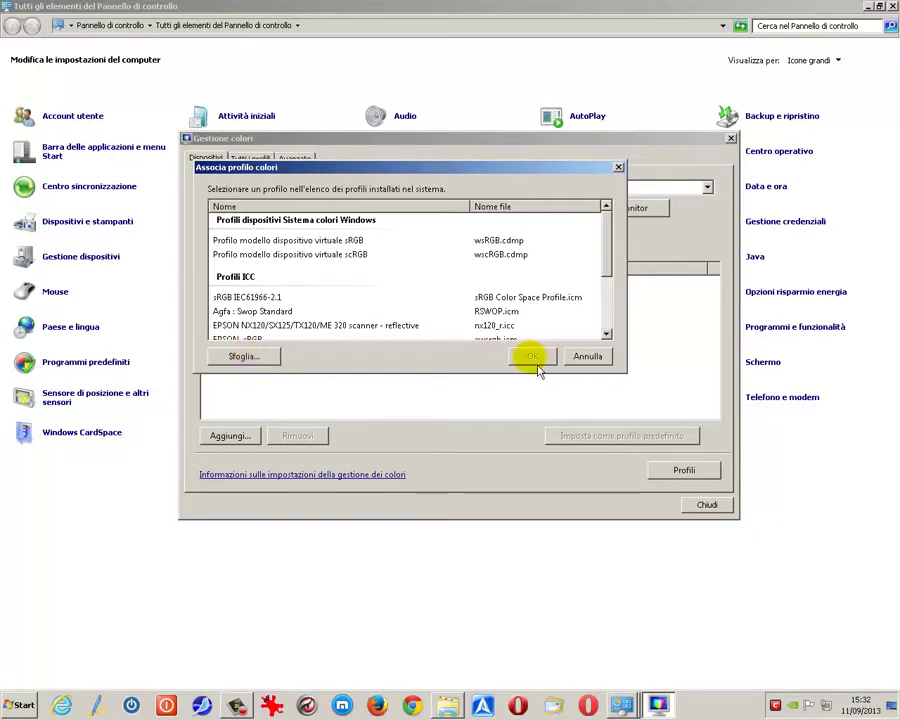
click(586, 357)
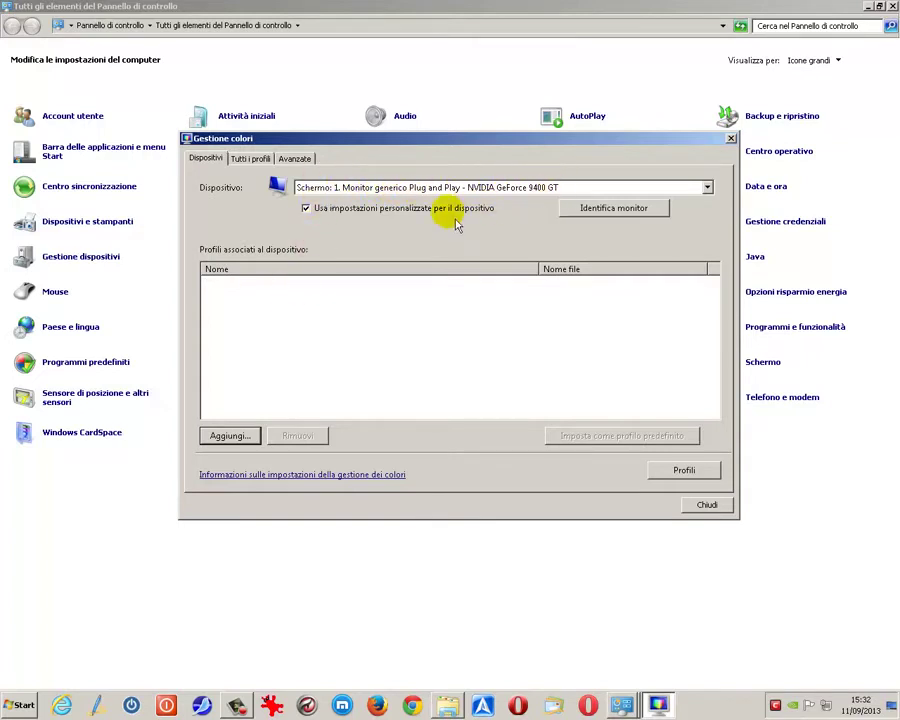
Associate the virtual sRGB device model profile (wsRGB.cdmp) with Schermo: 1 and set it as the default profile
click(236, 439)
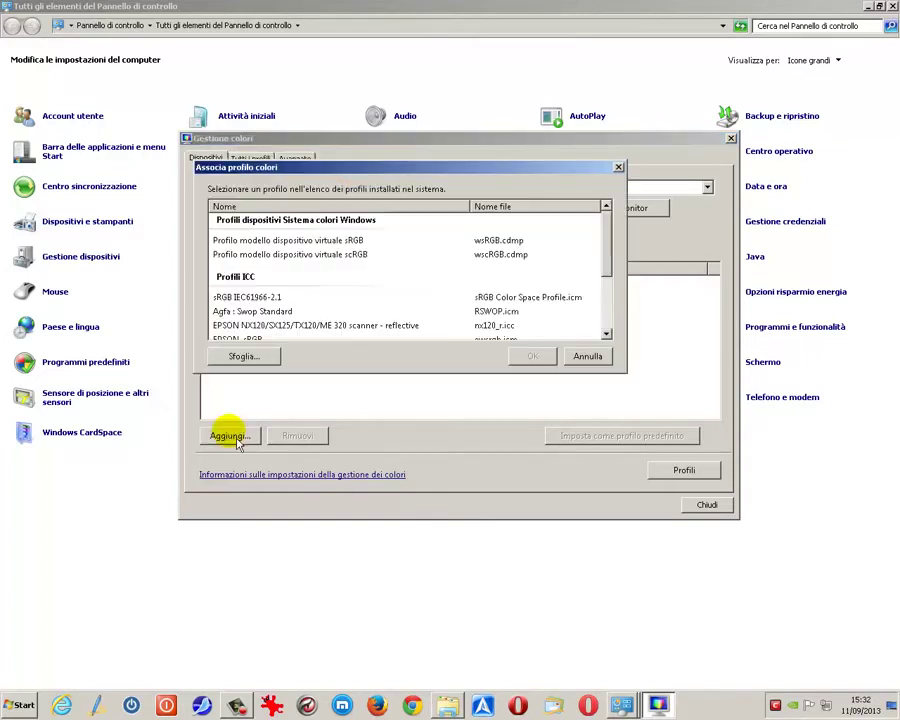
click(262, 241)
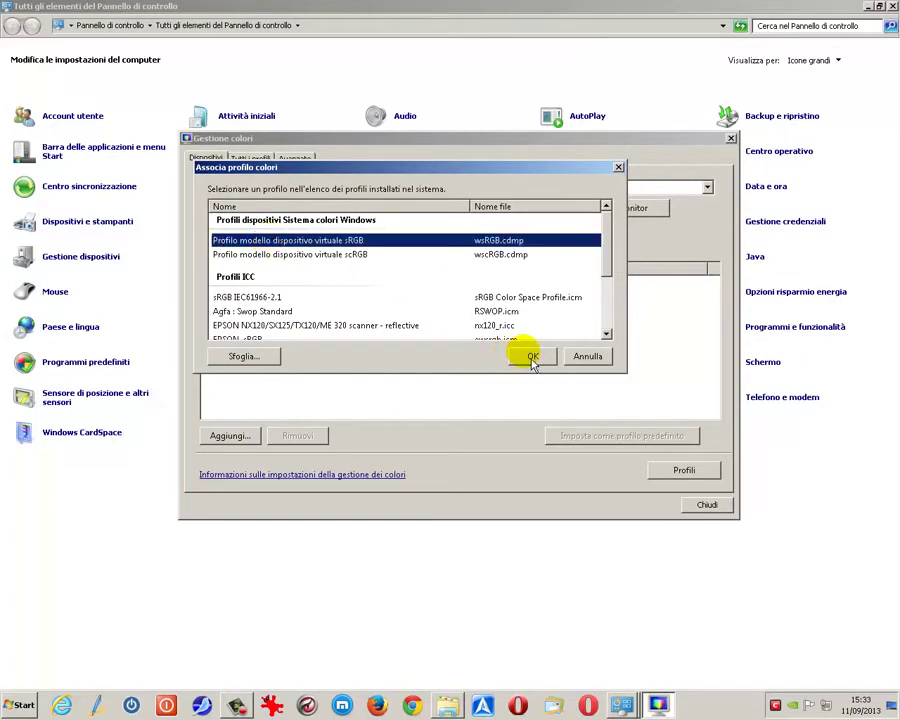
click(533, 358)
click(262, 304)
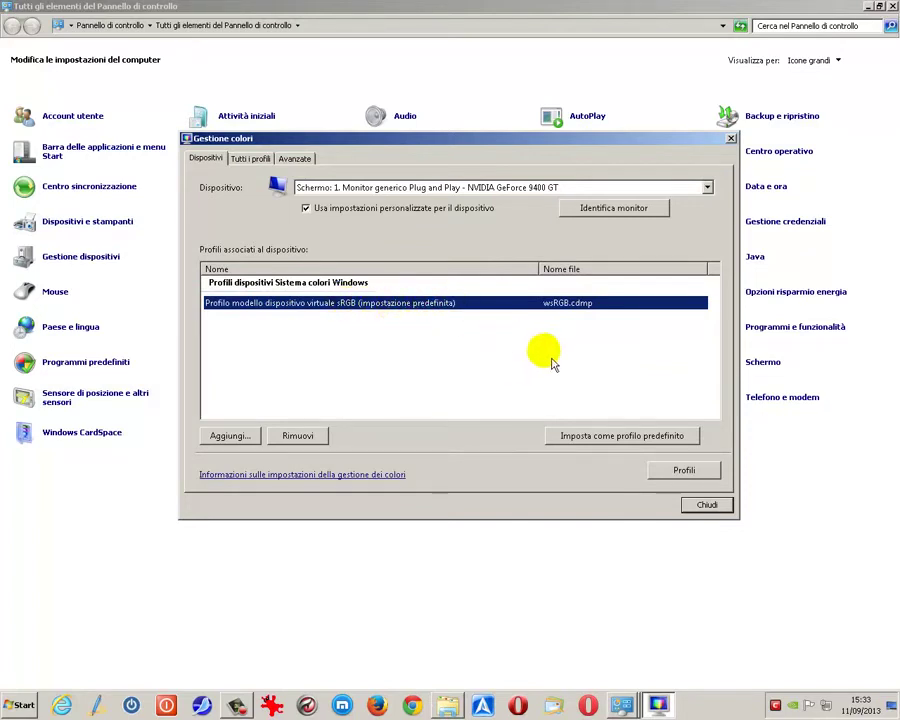
click(627, 453)
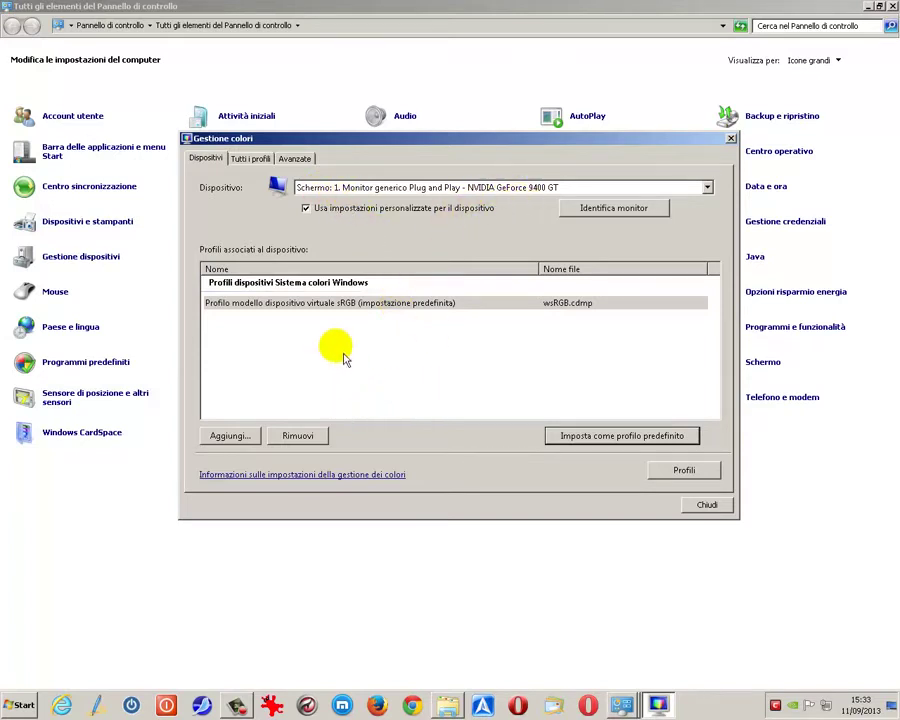
click(330, 308)
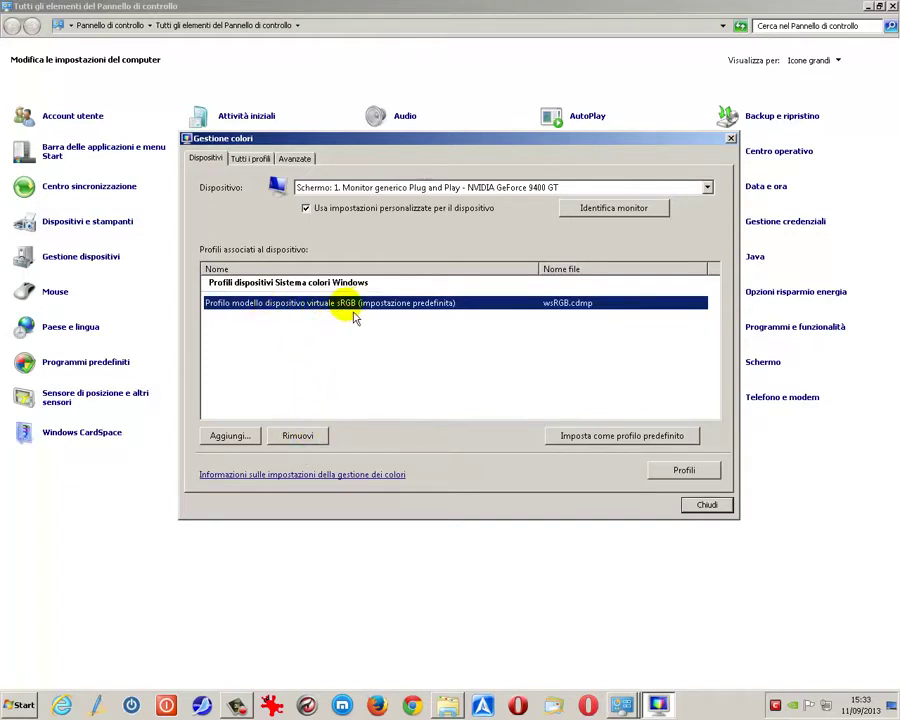
Review the options for combining, resetting, loading and saving profile associations, and the list of all installed color profiles
click(680, 472)
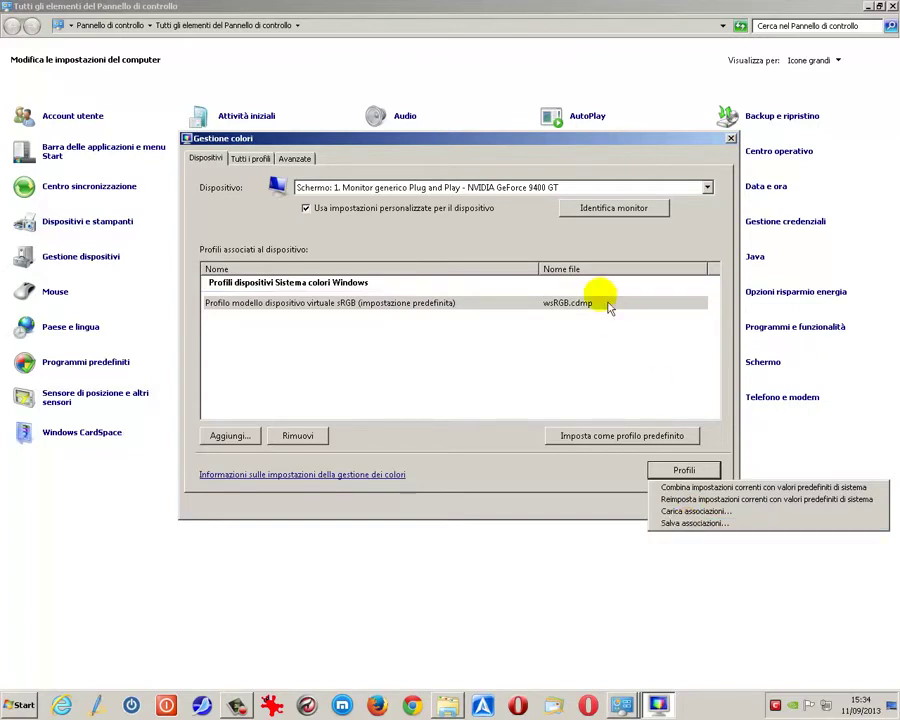
click(318, 209)
click(251, 158)
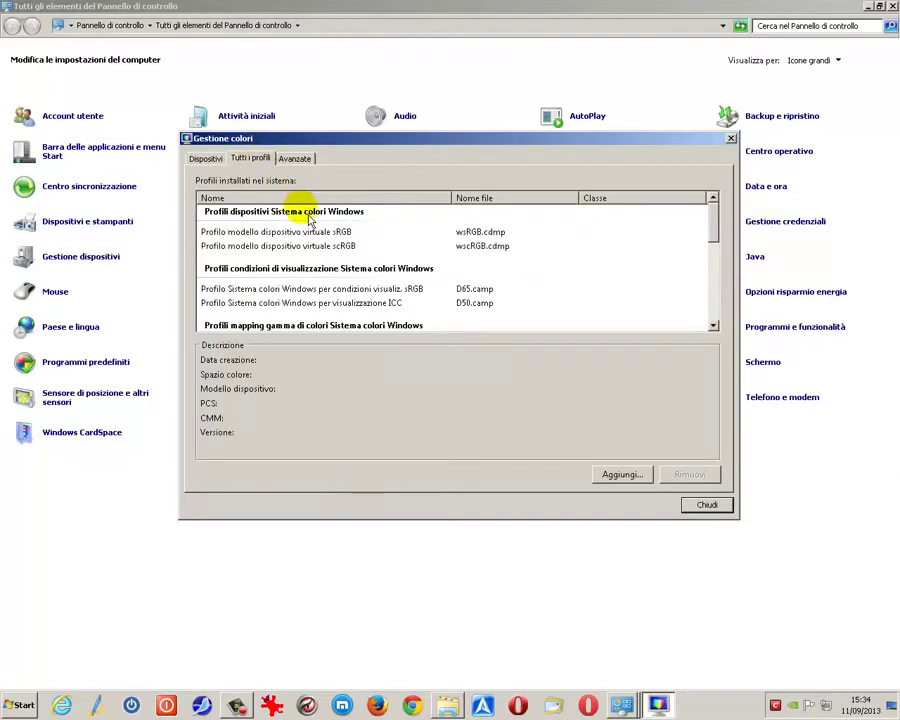
mouse_move(713, 237)
mouse_down()
mouse_move(713, 330)
mouse_move(709, 236)
mouse_up()
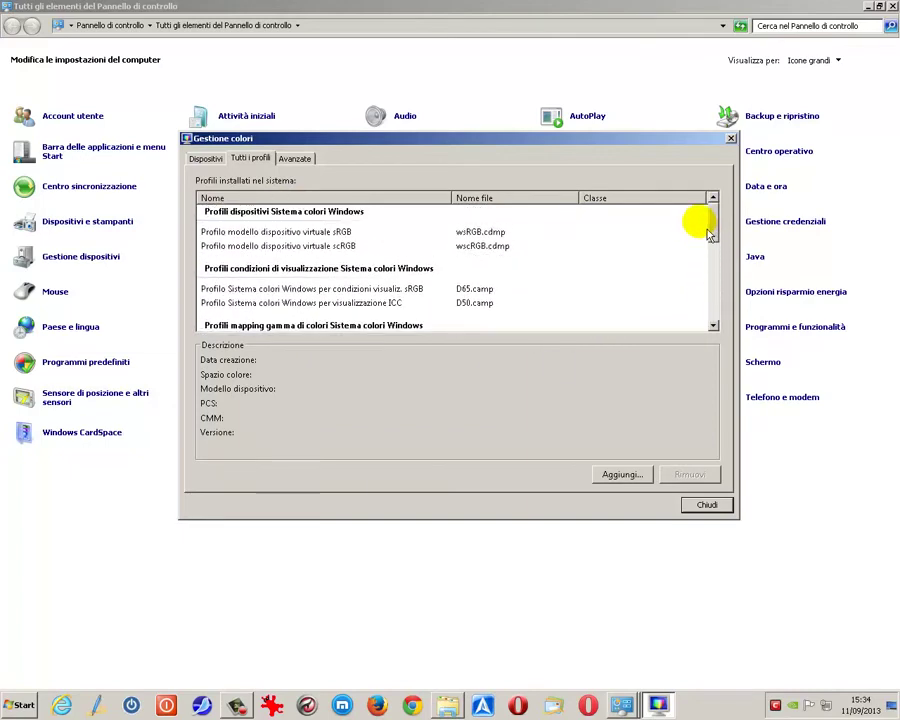
Choose Predefinito (sRGB IEC61966-2.1) as the device profile in the advanced color settings
click(292, 159)
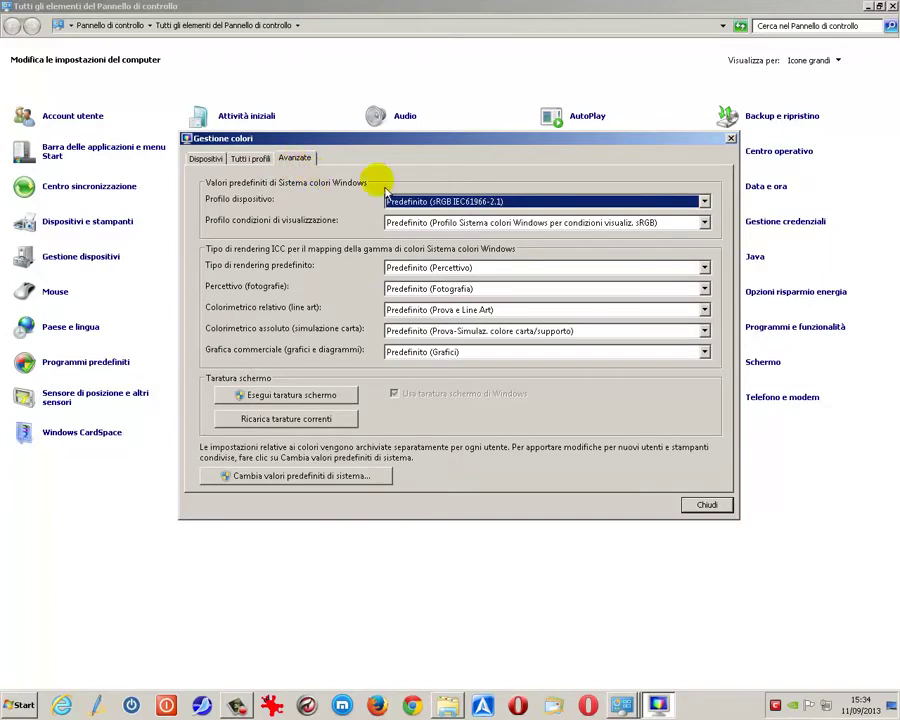
click(704, 201)
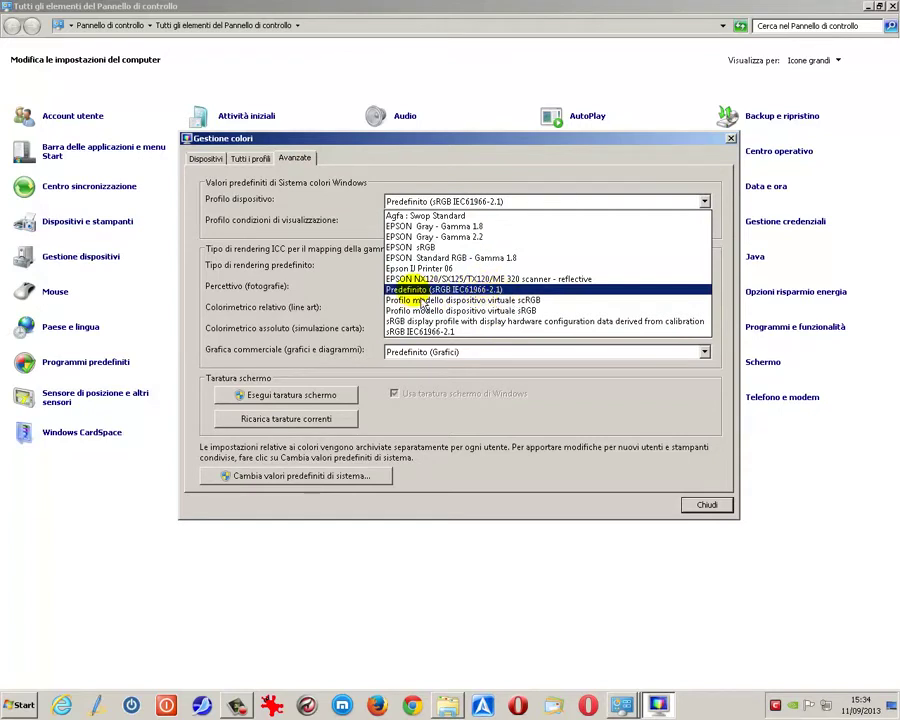
click(412, 290)
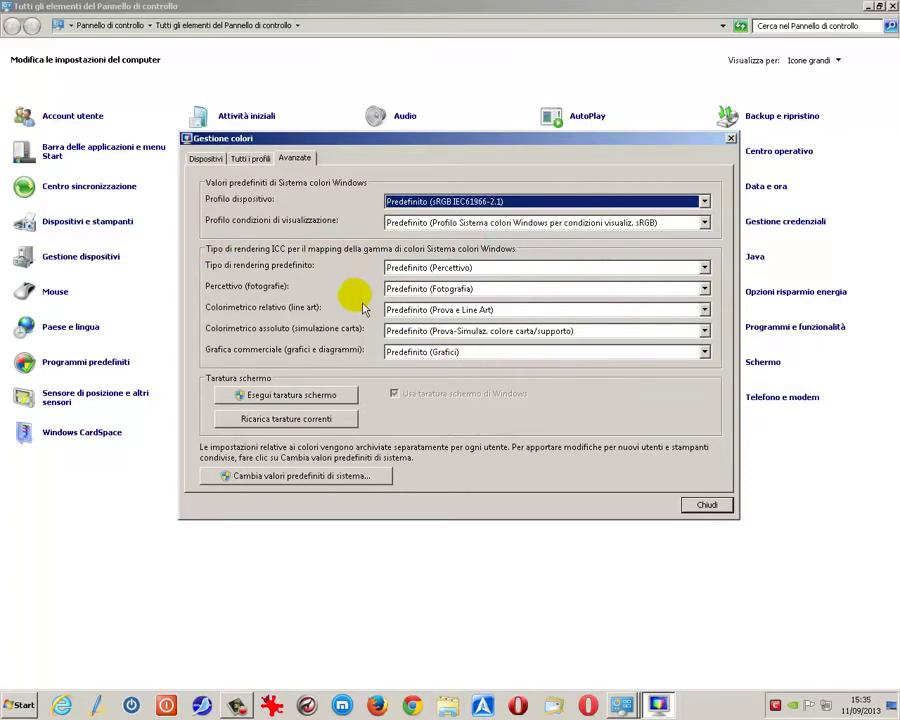
Review the choices for the Percettivo (fotografie) and Grafica commerciale (grafici e diagrammi) rendering intents, keeping their default selections
click(704, 289)
click(705, 289)
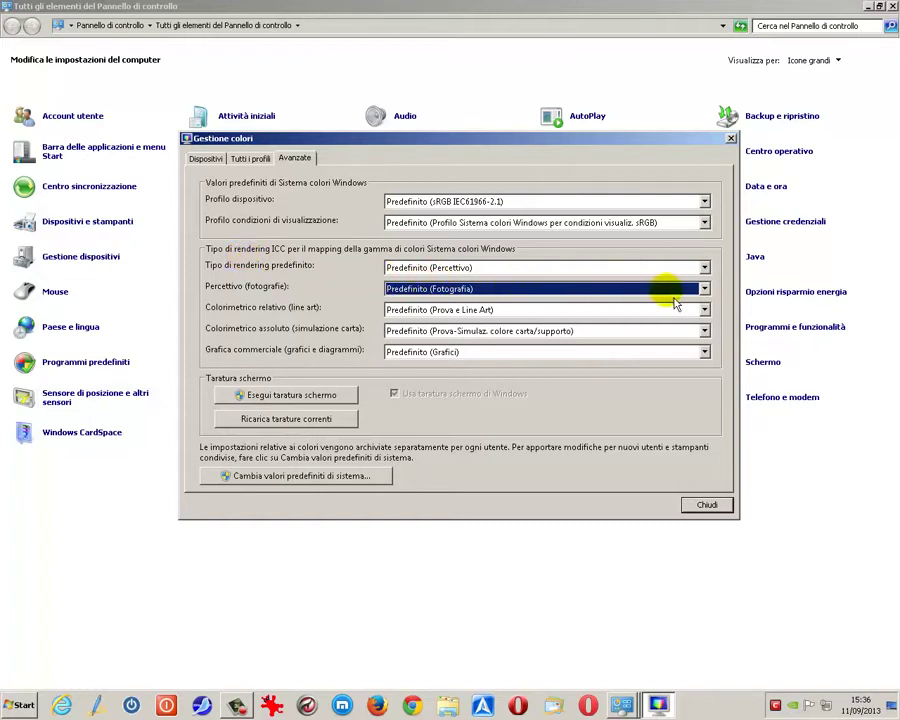
click(704, 289)
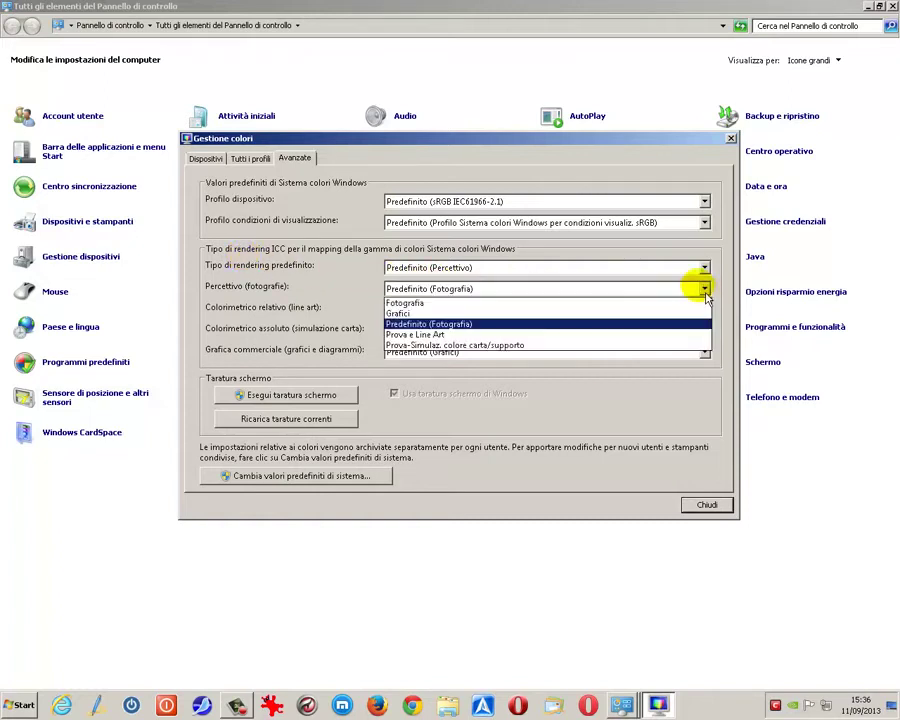
click(440, 324)
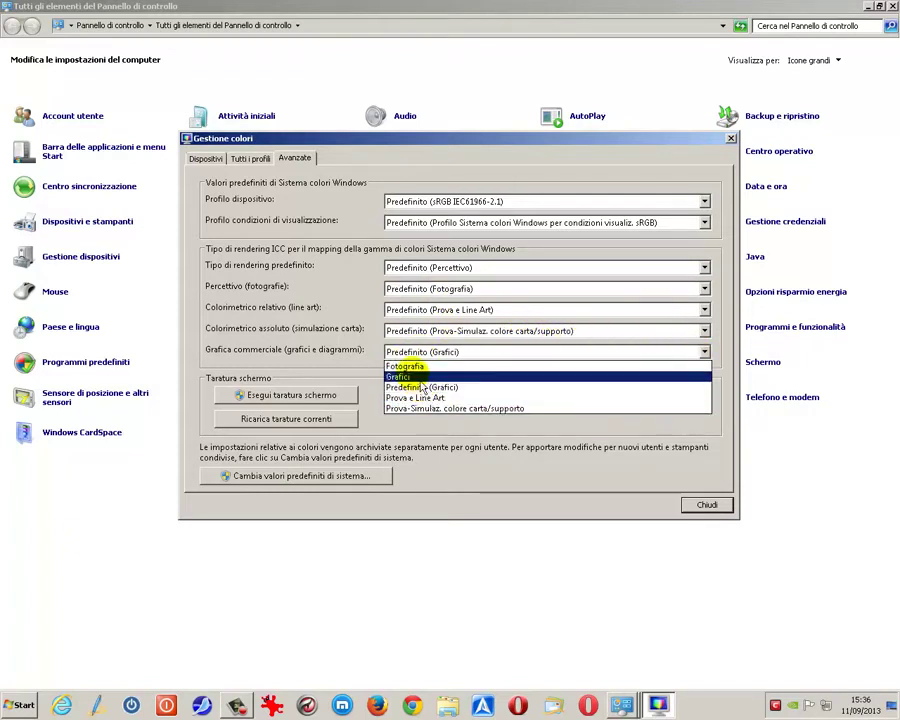
click(383, 330)
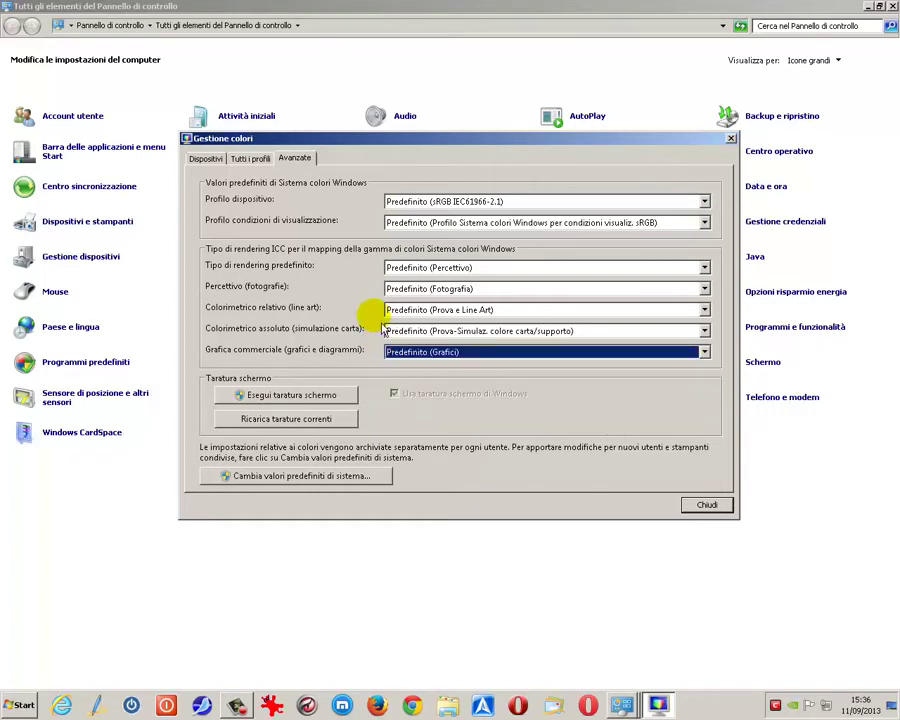
click(704, 288)
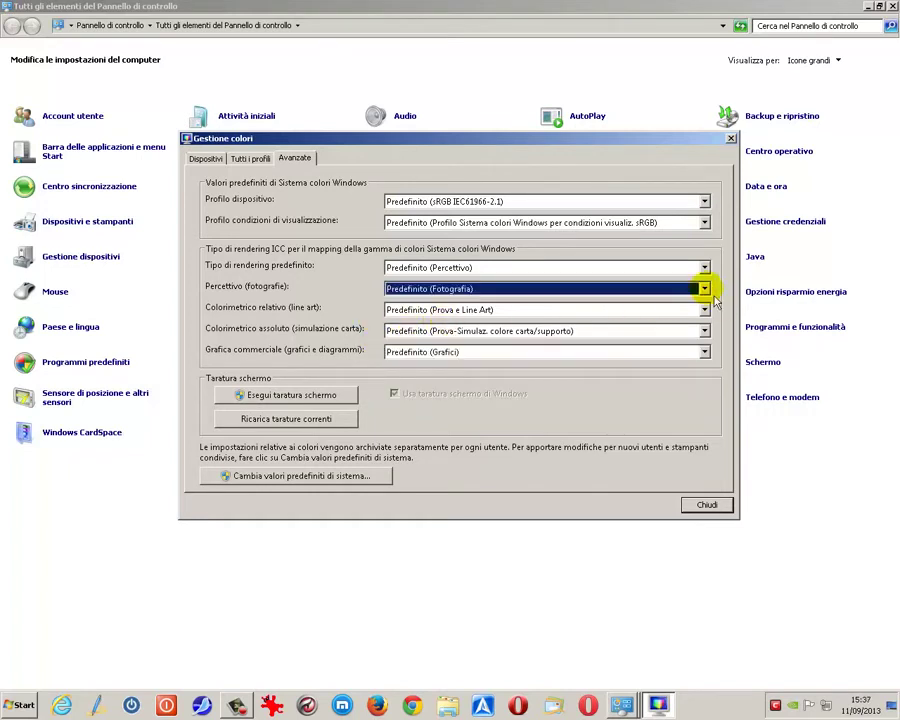
click(364, 304)
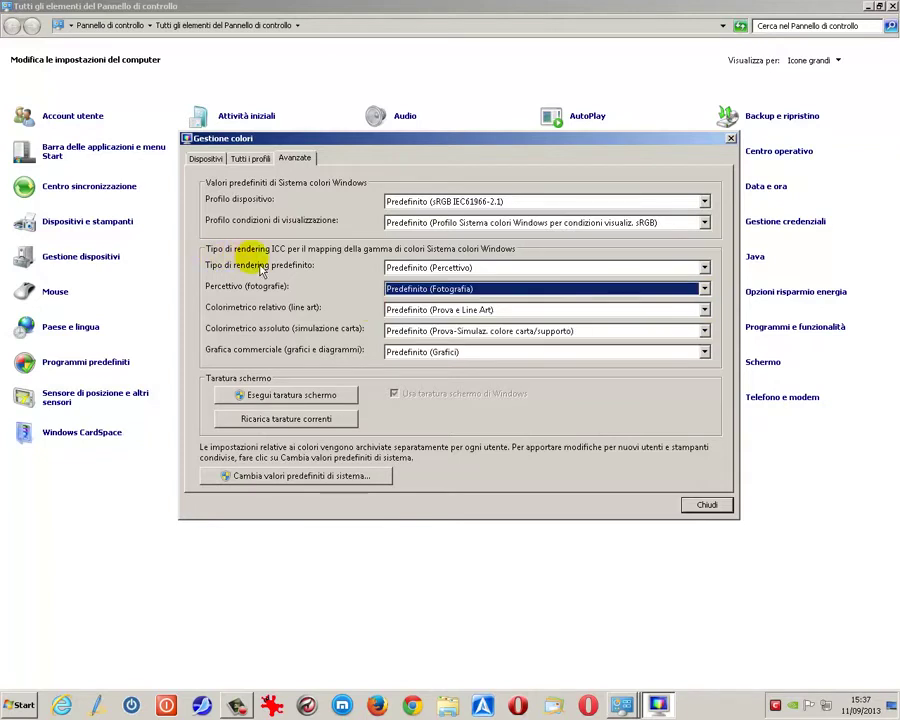
click(705, 289)
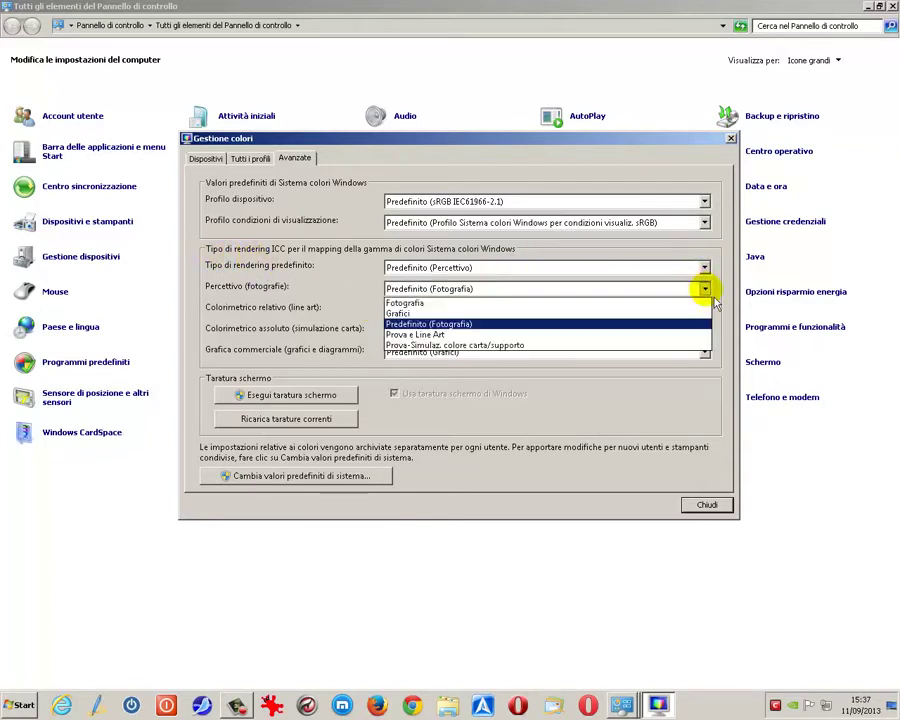
click(372, 318)
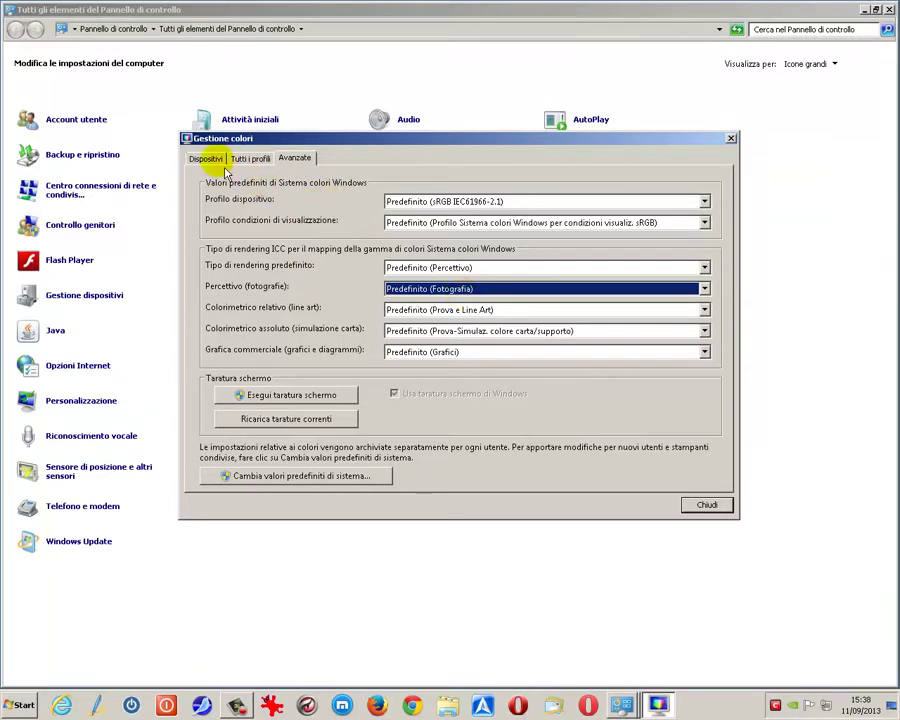
Examine the help article on color management settings, especially the table of rendering intents and their typical uses, and close it
click(221, 164)
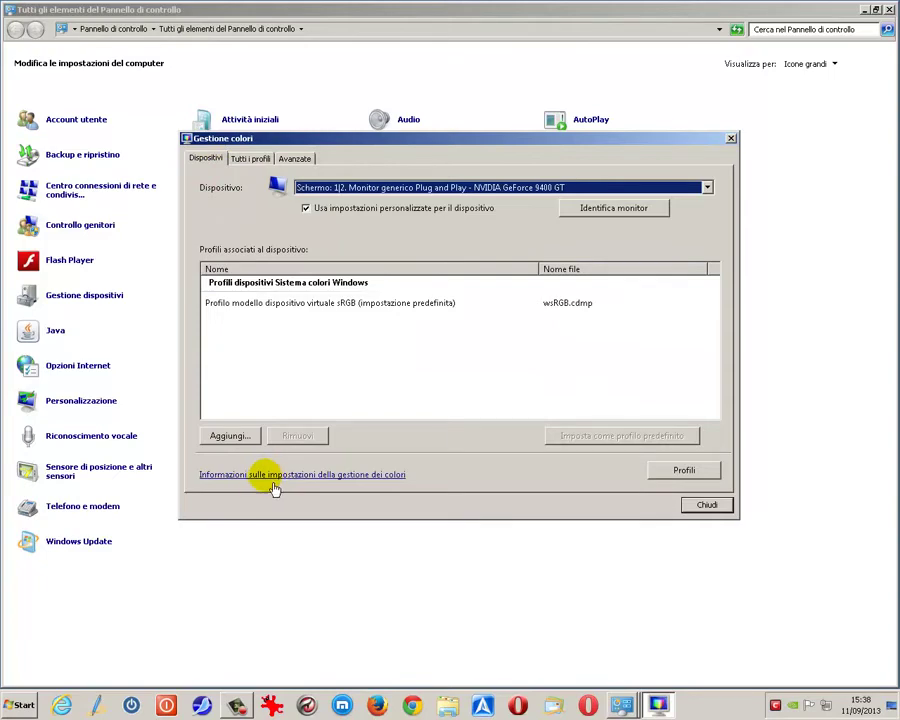
click(314, 482)
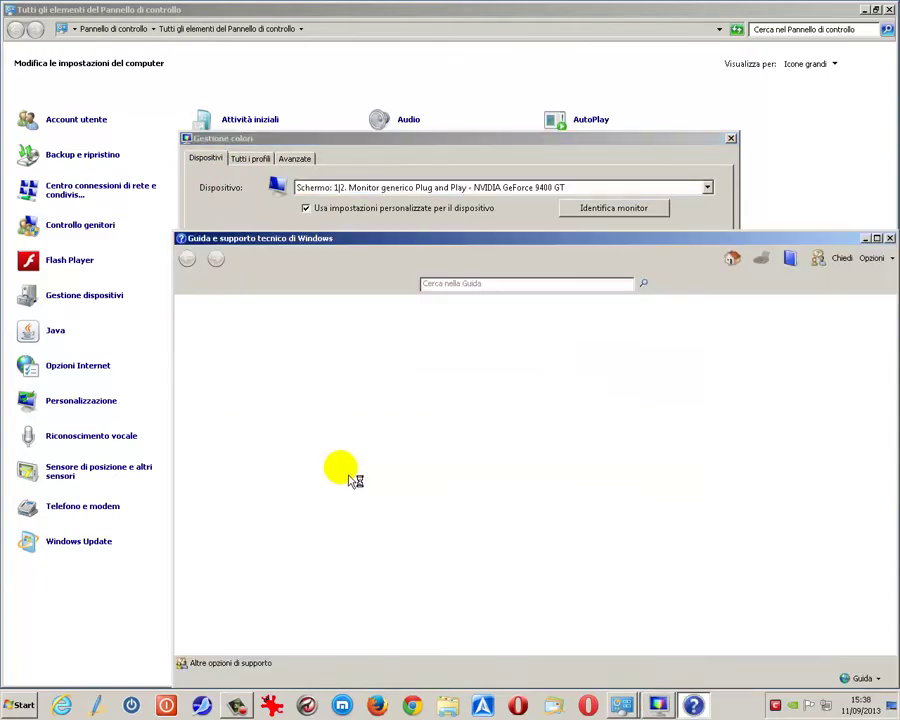
click(877, 238)
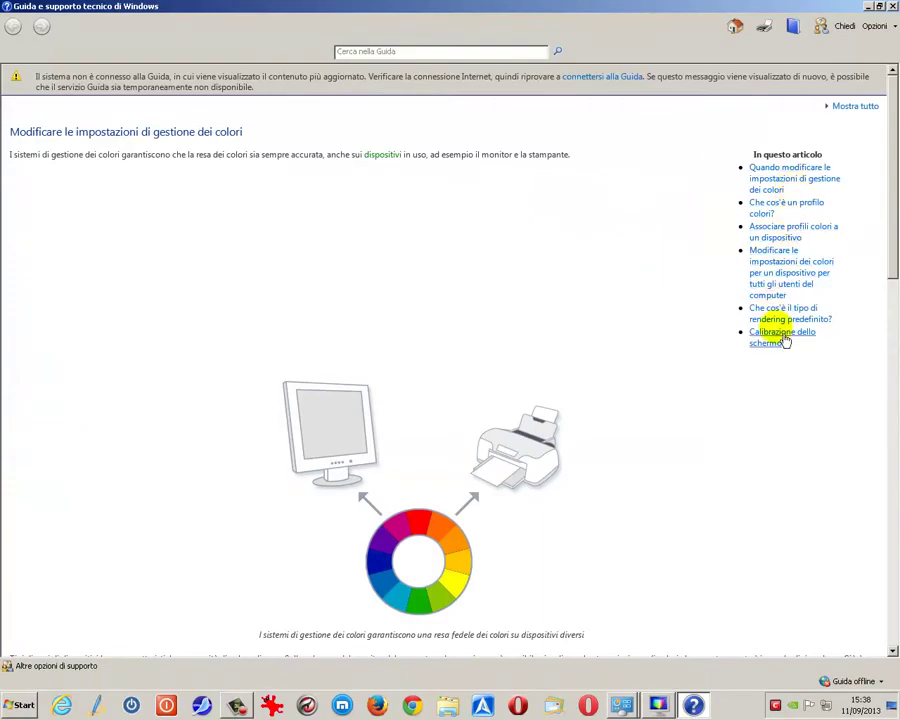
drag(887, 245, 880, 590)
drag(14, 476, 886, 612)
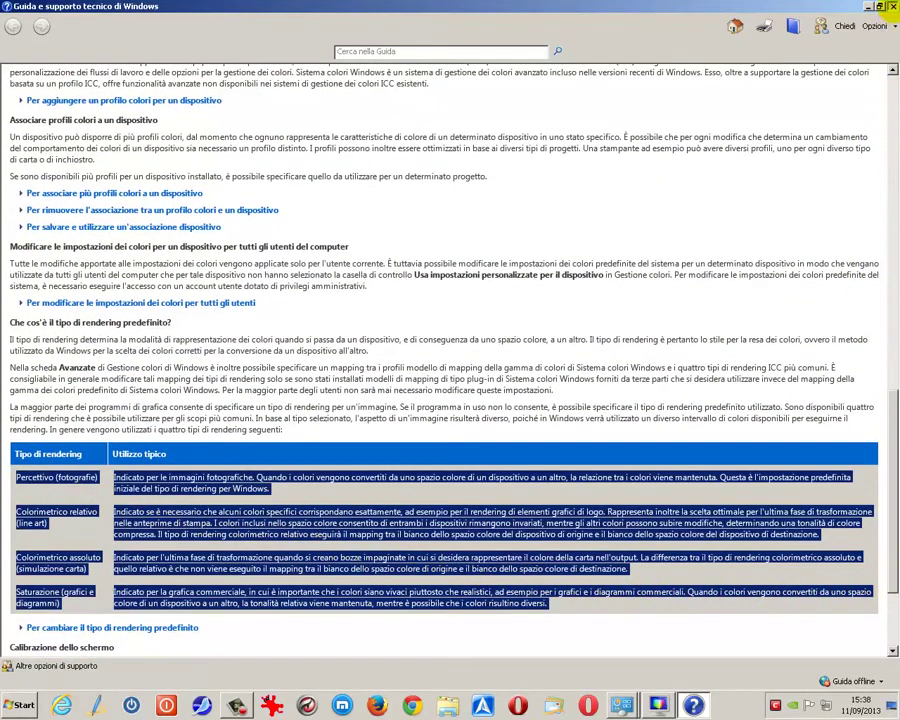
click(892, 7)
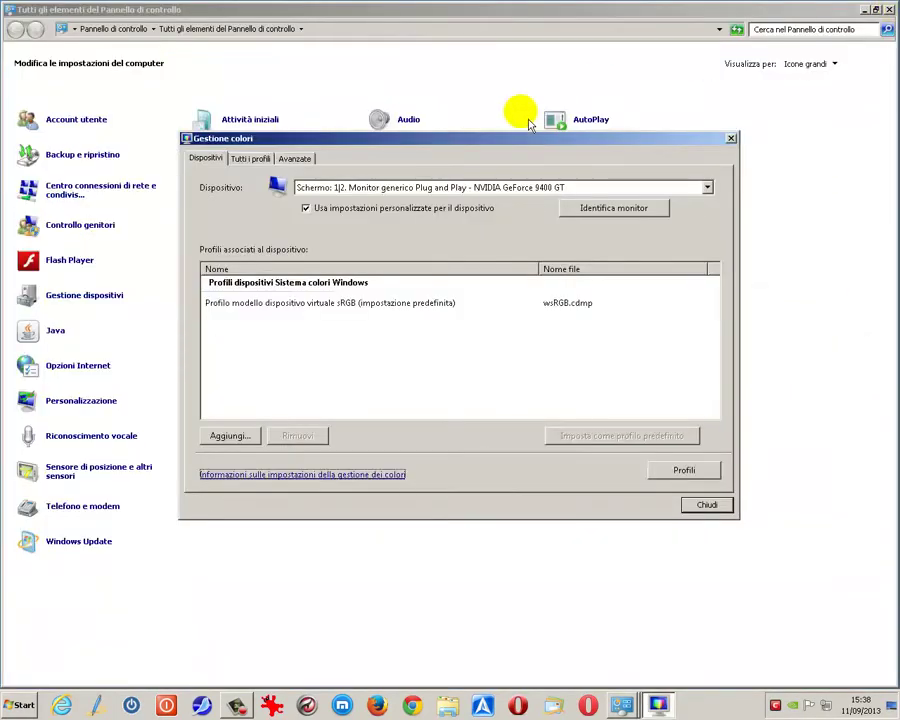
Reload the current display calibrations in the advanced settings and set the system-wide default rendering intent to Grafica aziendale
click(294, 158)
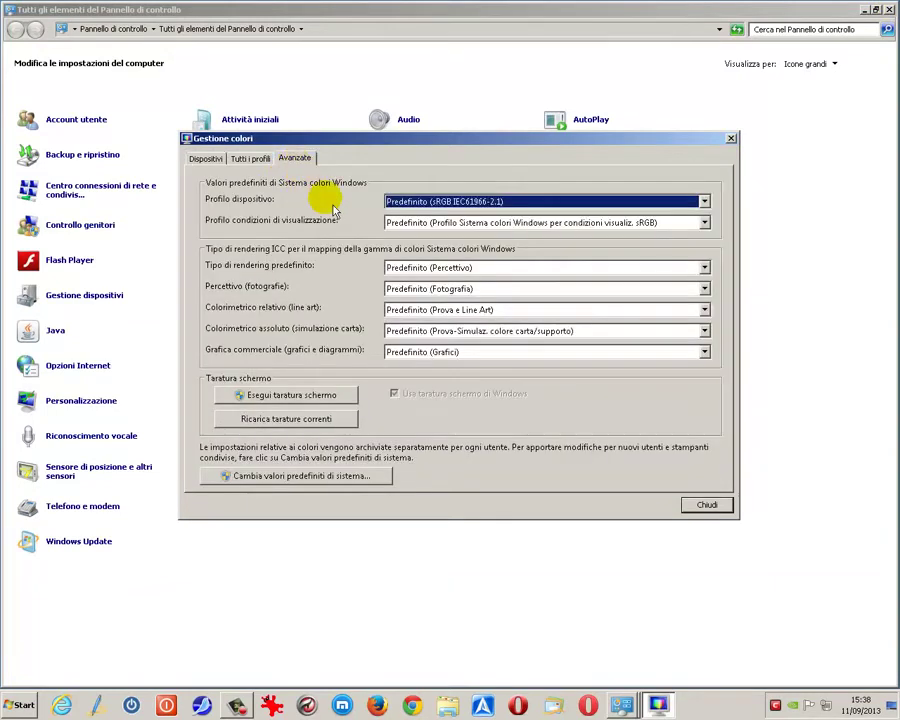
click(290, 425)
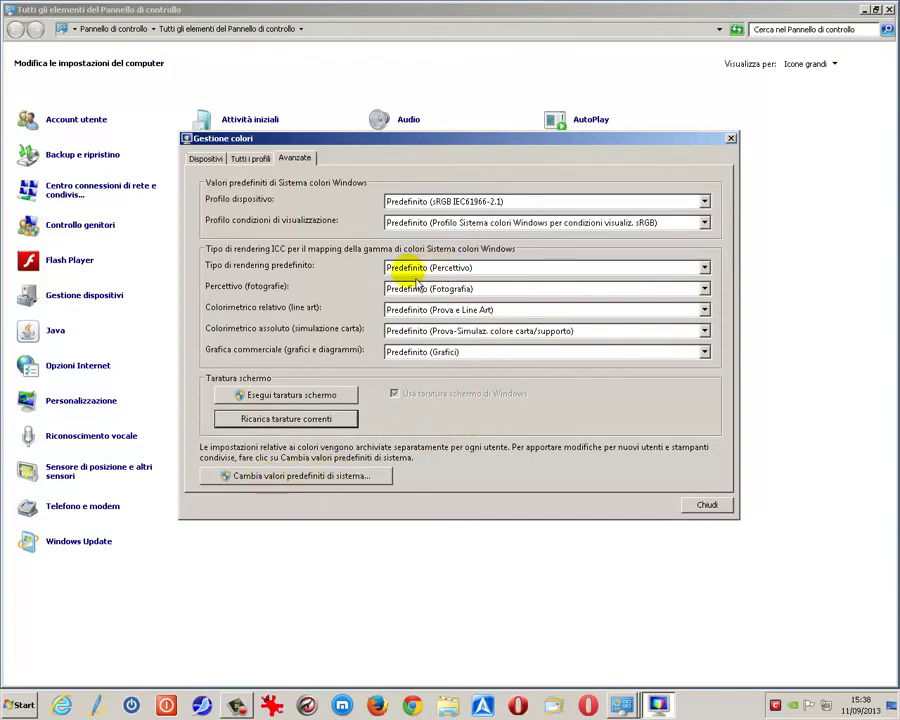
click(344, 480)
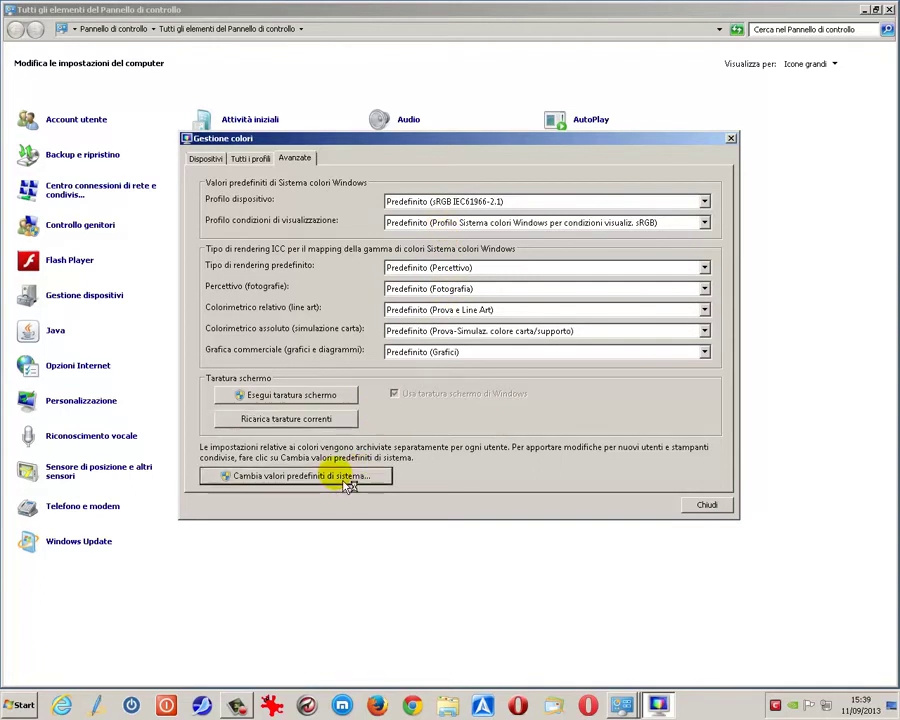
click(316, 208)
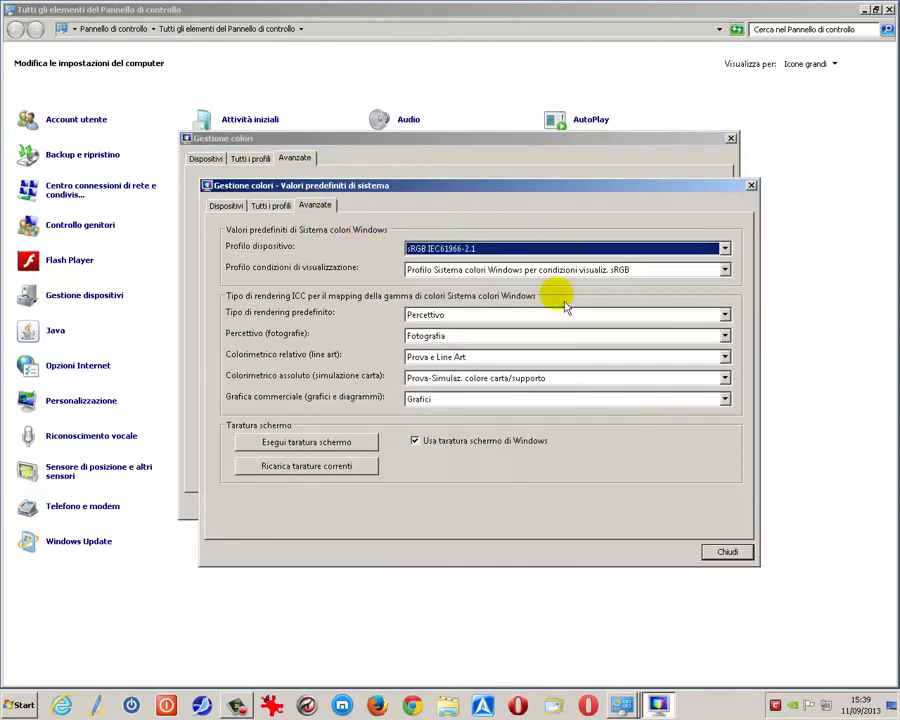
click(724, 316)
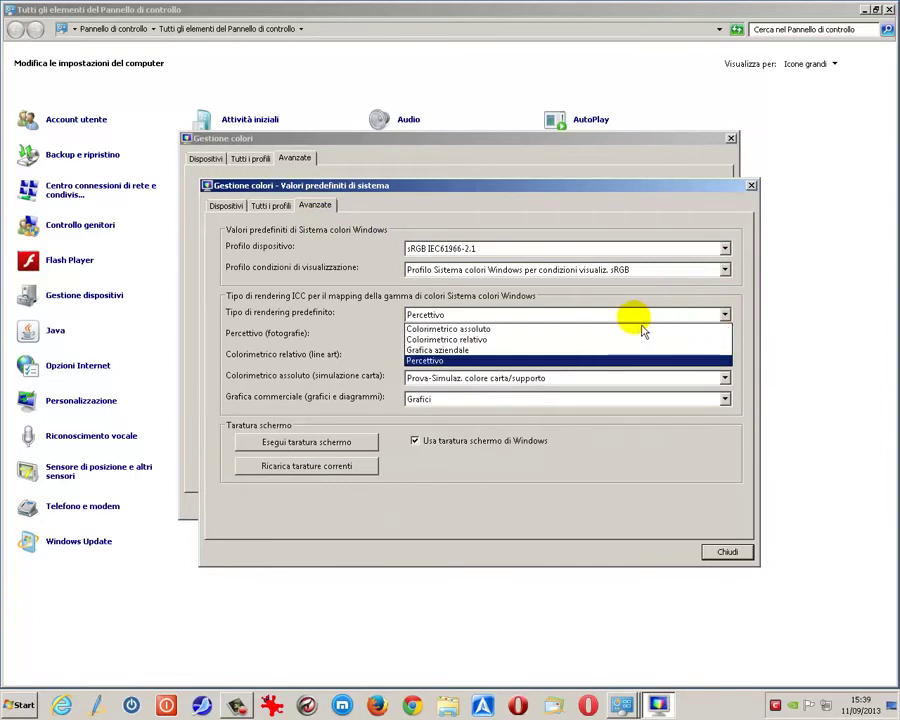
click(437, 355)
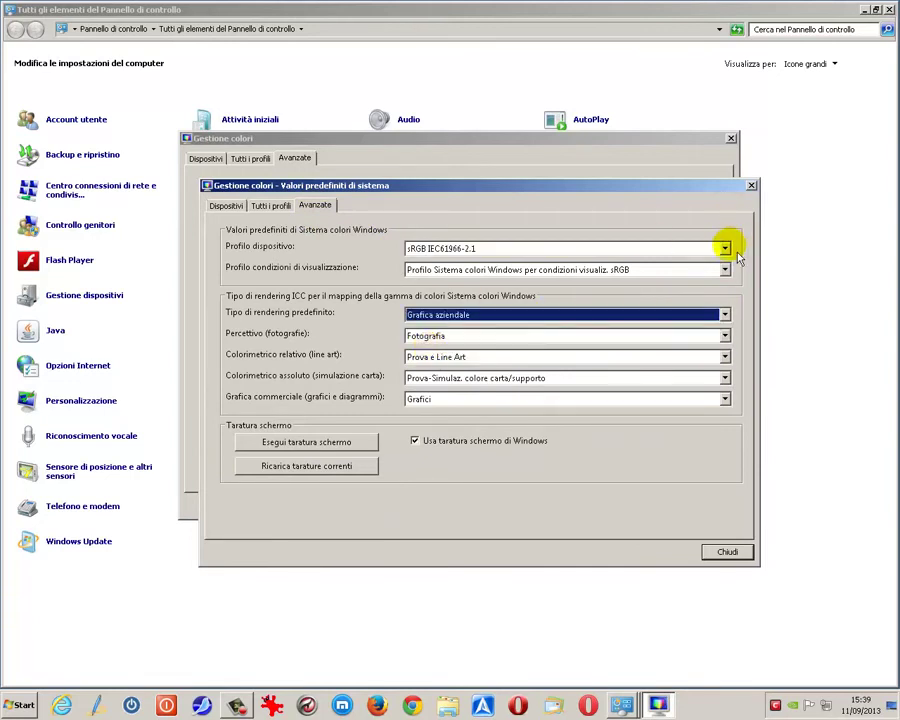
Set the system default device profile to the sRGB display profile with hardware configuration data derived from calibration, and reload the current calibrations
click(725, 248)
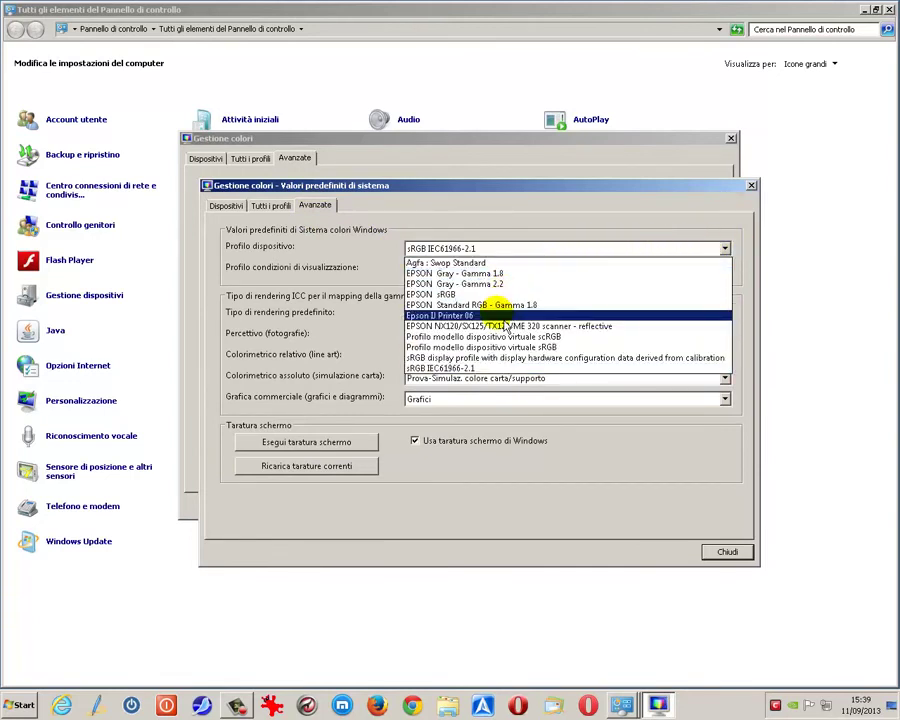
click(492, 357)
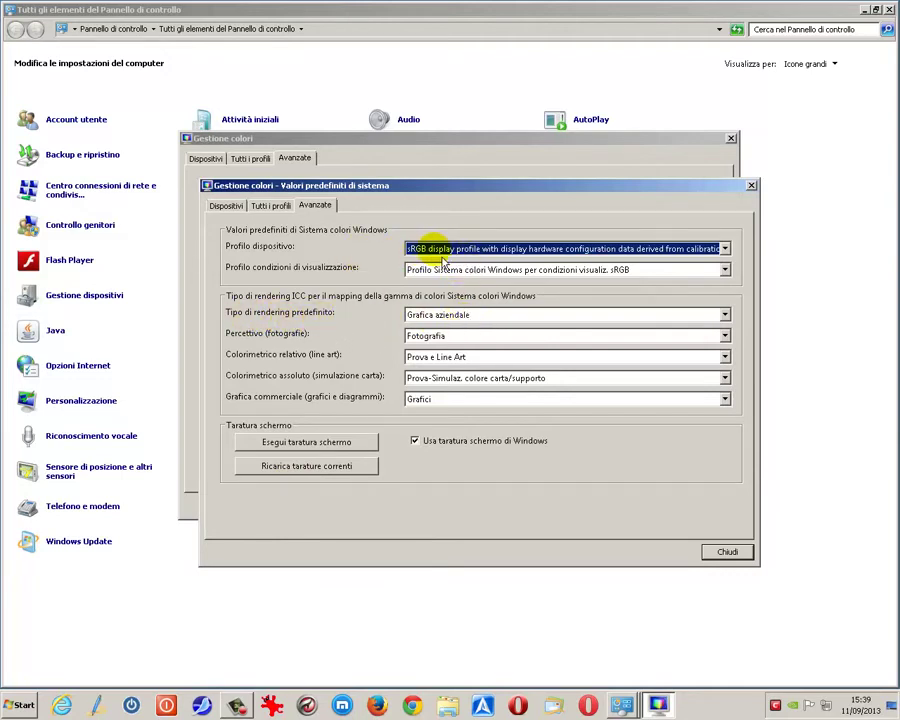
click(341, 466)
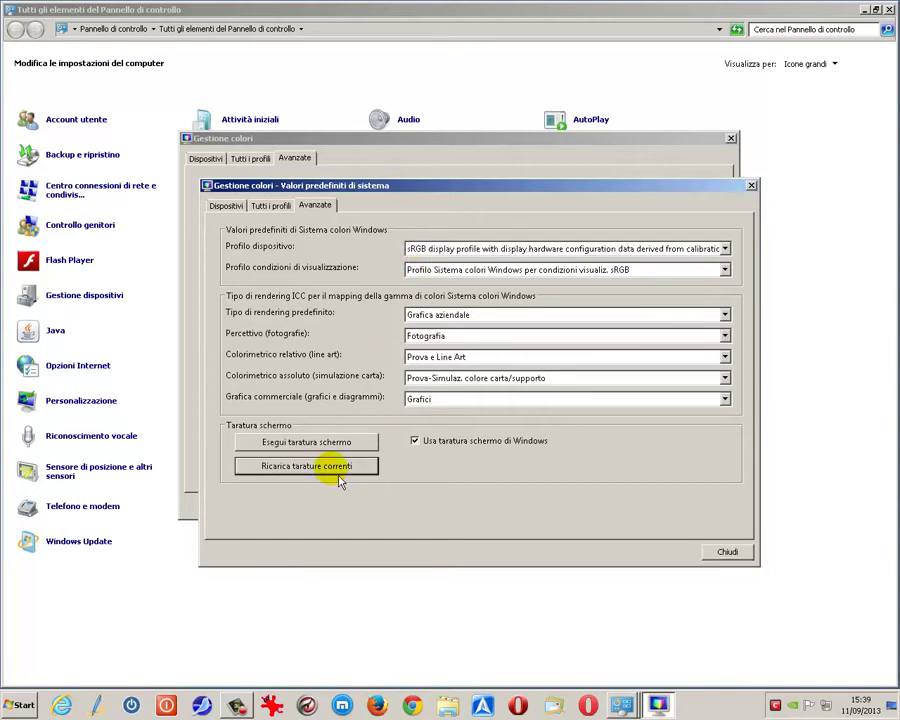
click(725, 550)
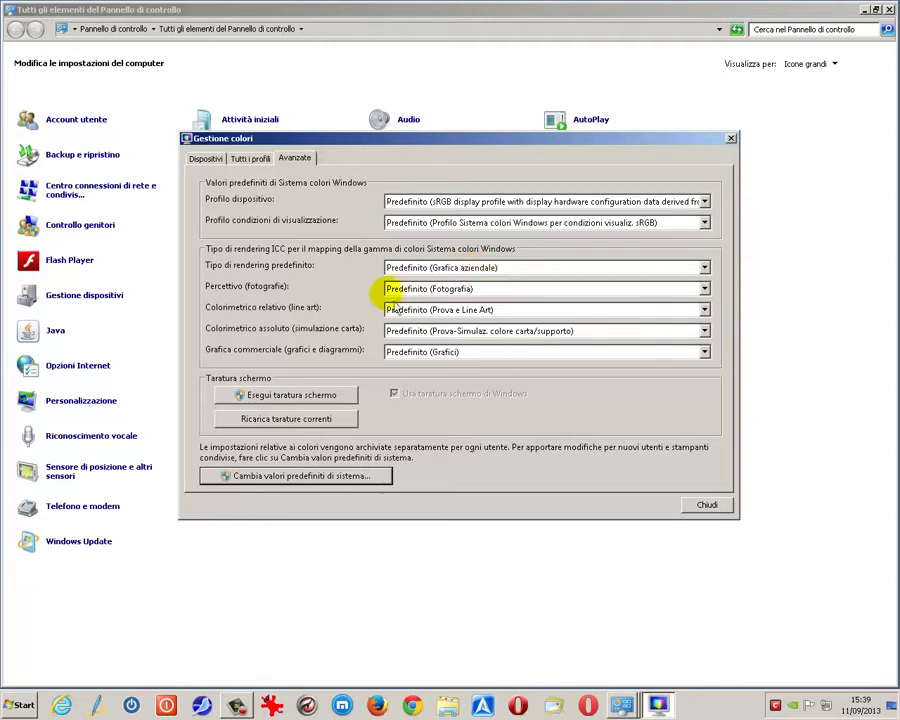
Start the display color calibration wizard and advance to the instructions for the basic color settings
click(279, 400)
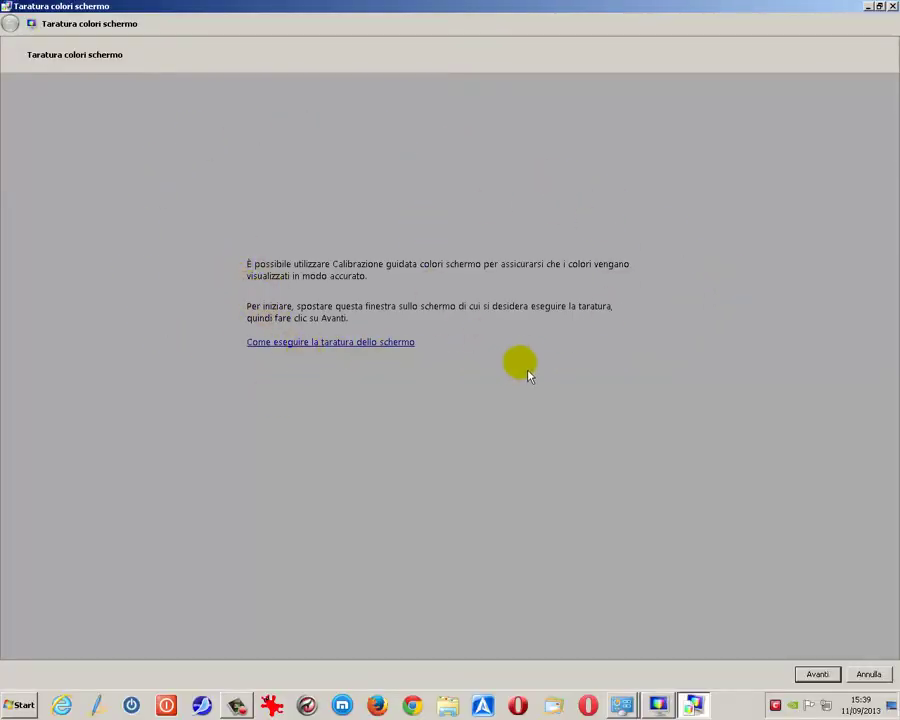
click(817, 676)
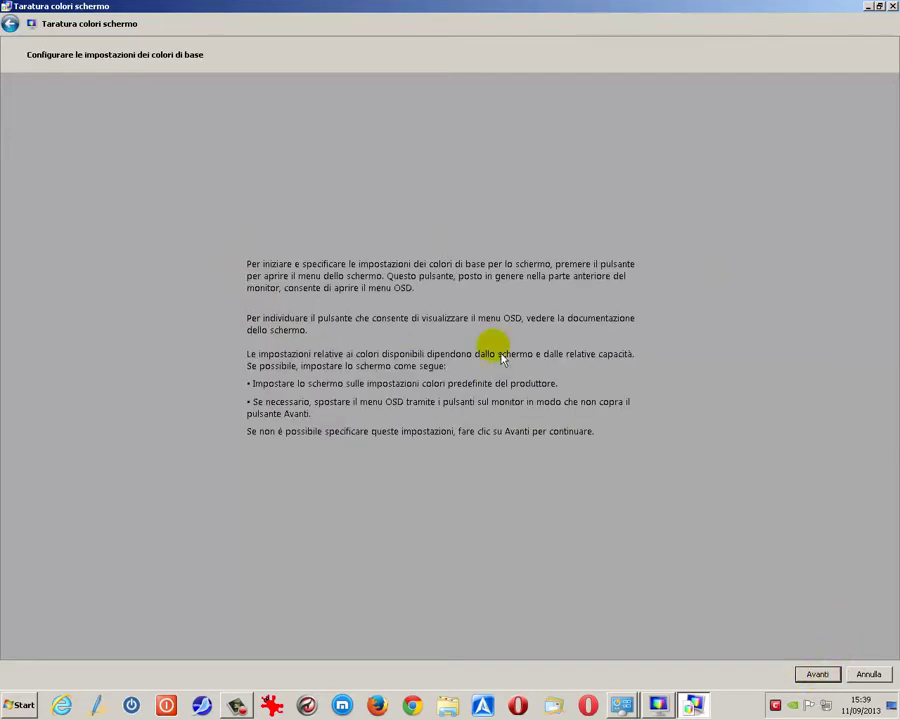